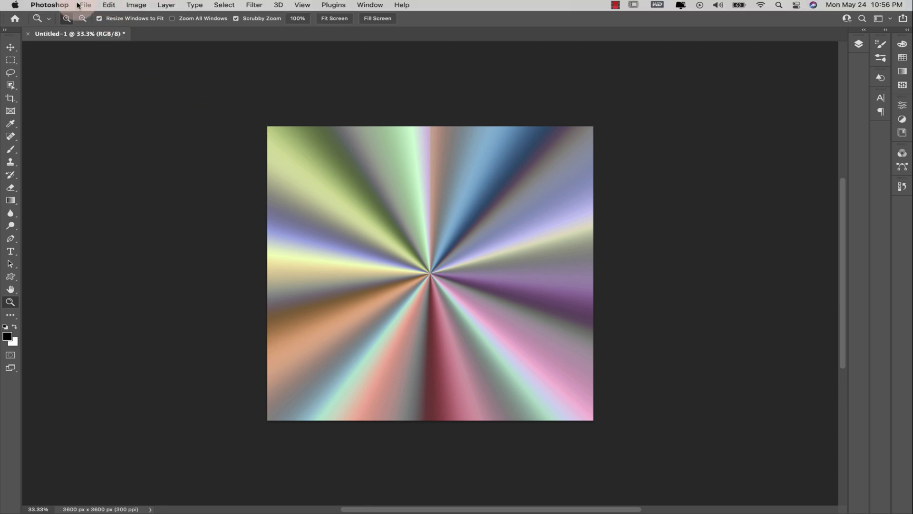
Start a new document set to 3600 × 3600 px, 300 ppi, 8-bit RGB, white background.
left_click(85, 5)
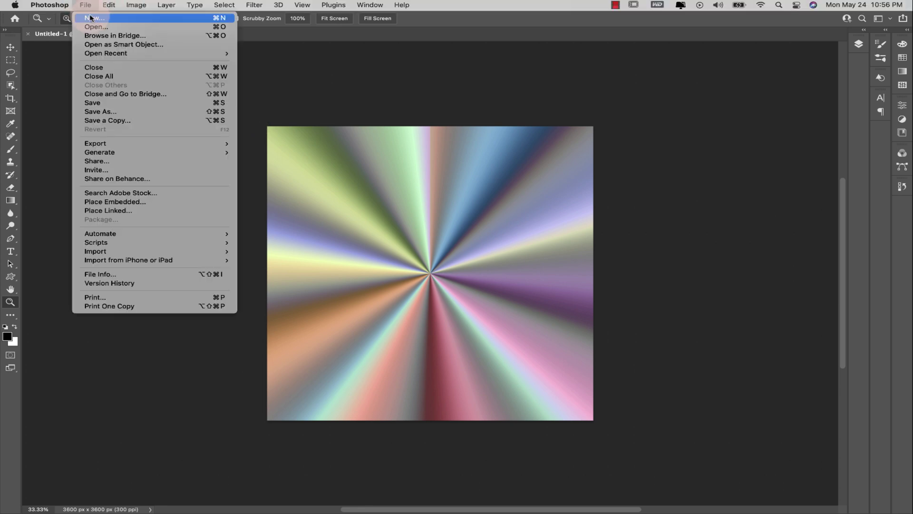
left_click(90, 18)
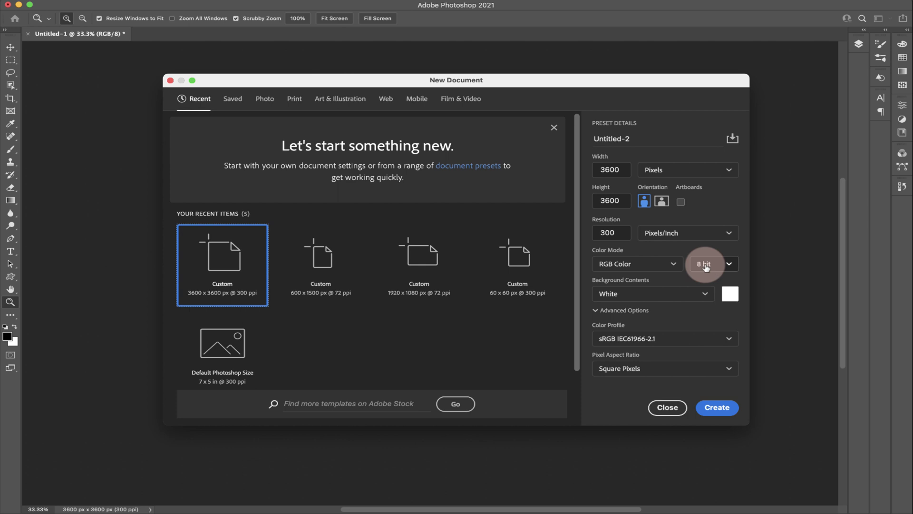
left_click(706, 265)
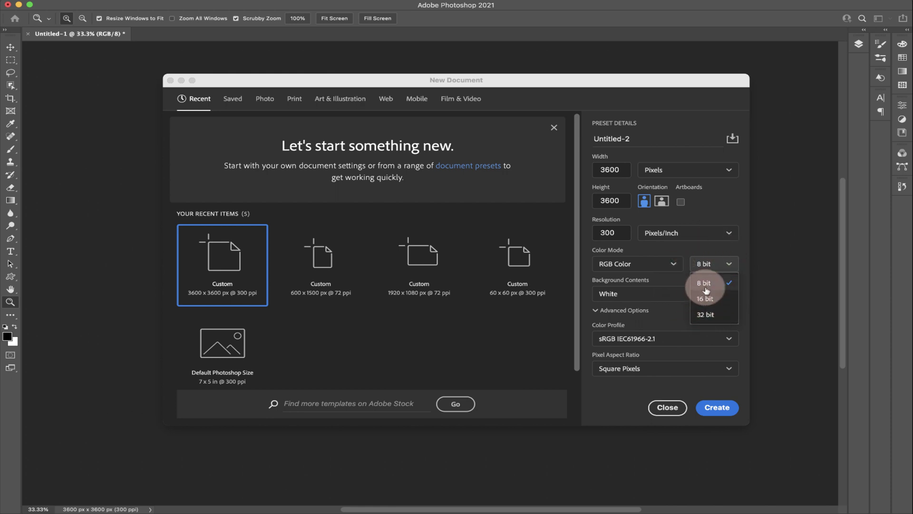
Create the blank square canvas, fit it in view and show the Layers panel.
left_click(718, 407)
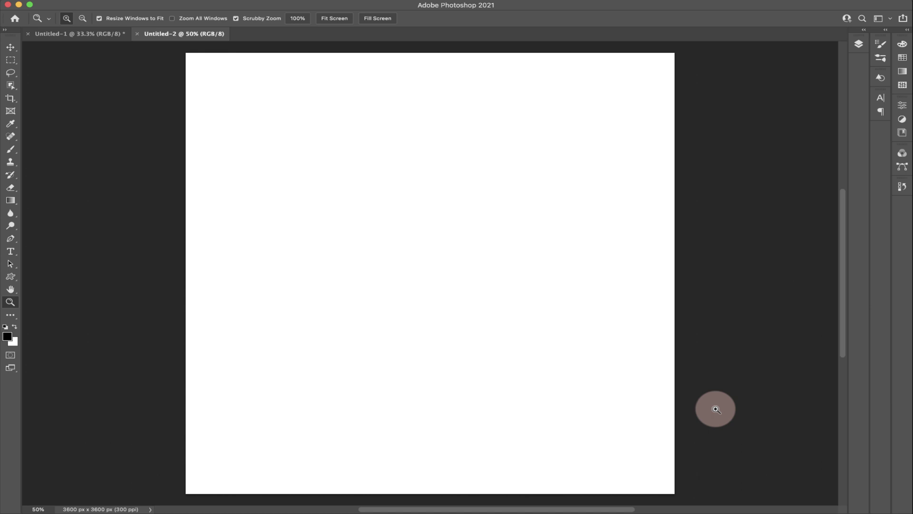
left_click(459, 188, "alt")
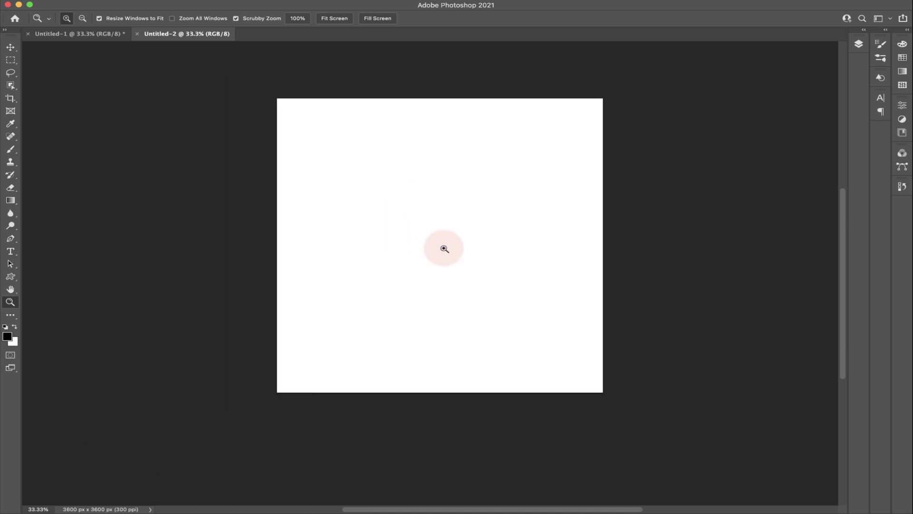
left_click(858, 45)
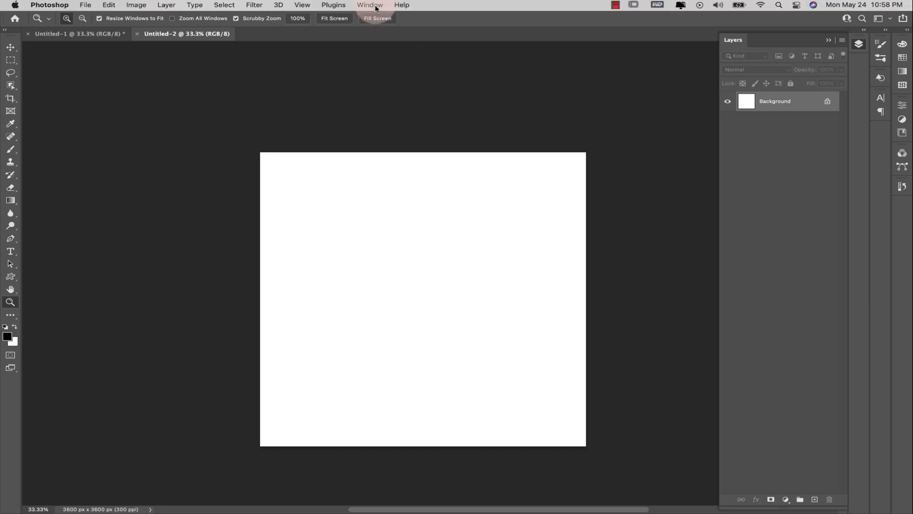
left_click(374, 7)
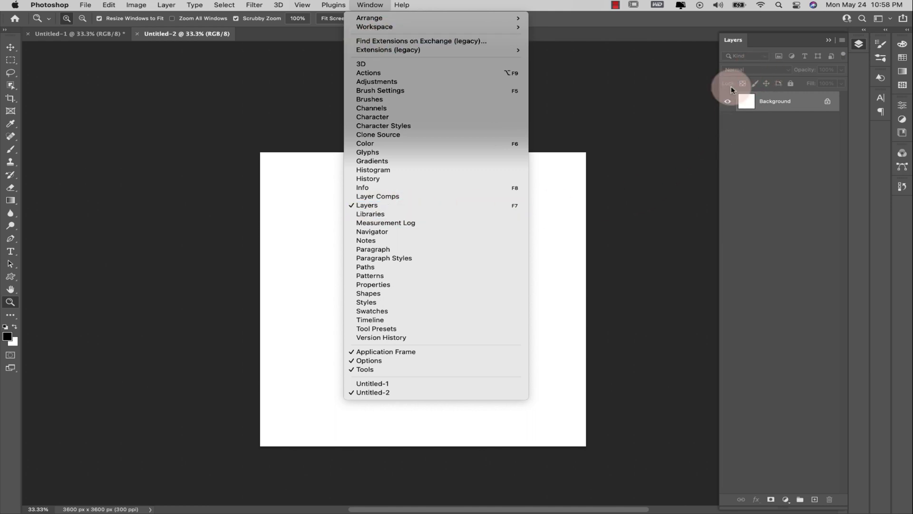
left_click(775, 153)
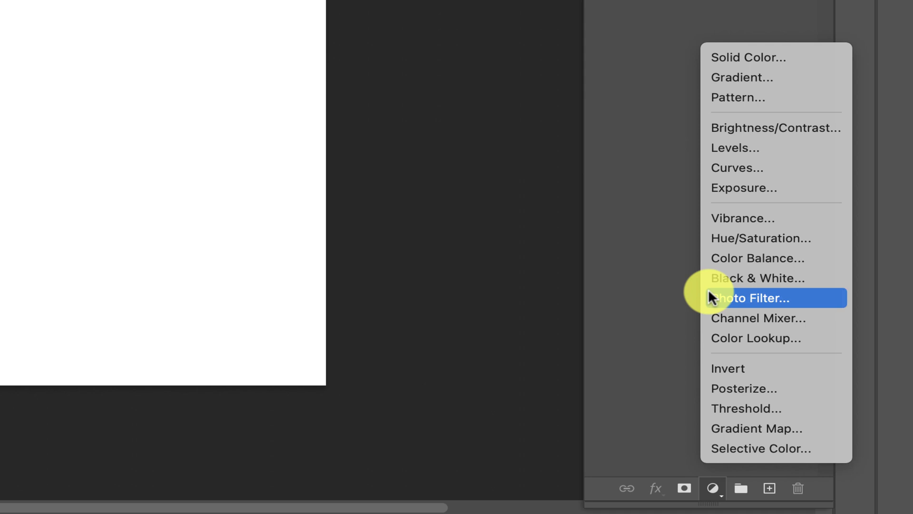
left_click(755, 76)
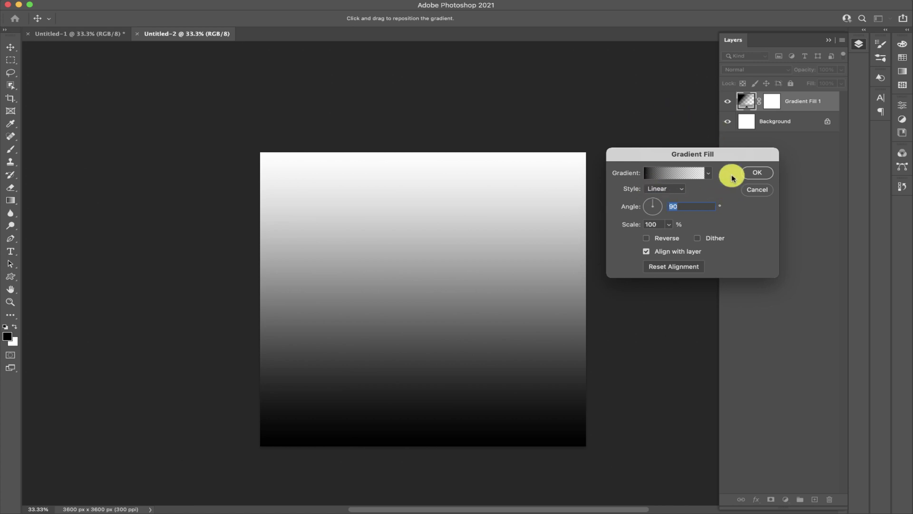
left_click(674, 173)
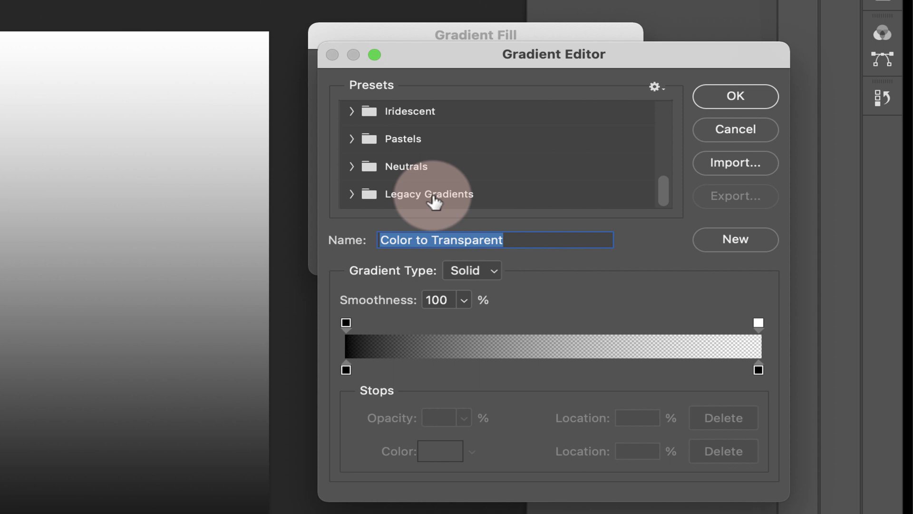
left_click(654, 85)
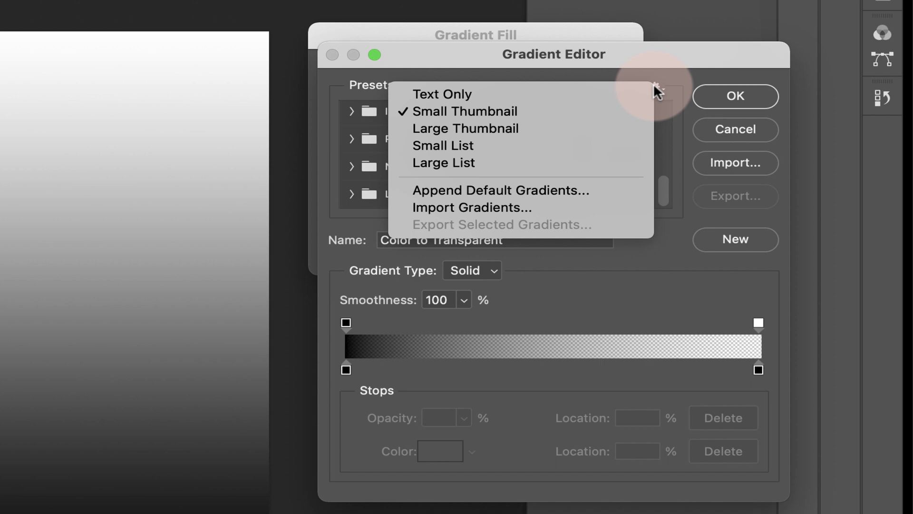
left_click(630, 121)
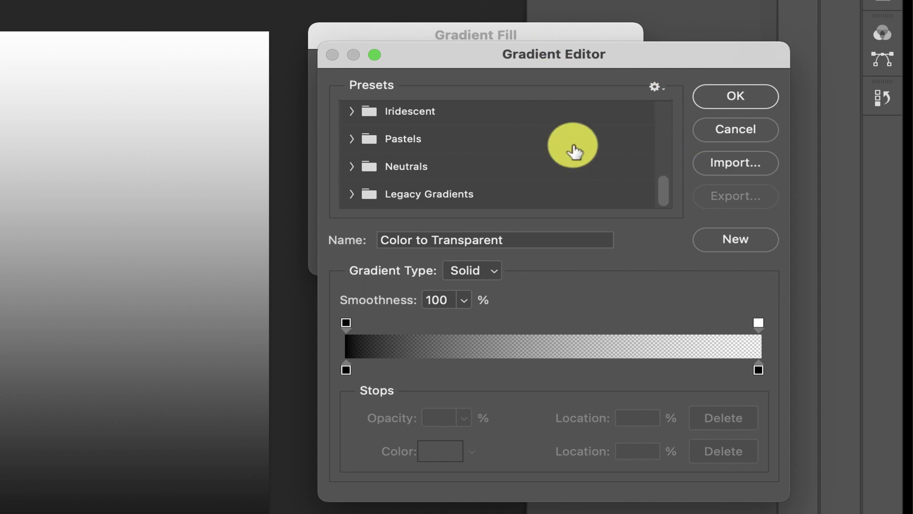
left_click(721, 129)
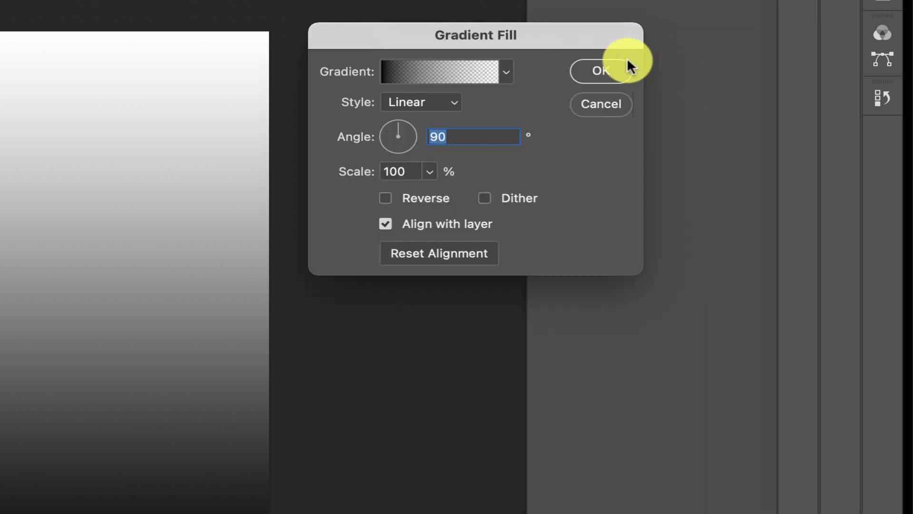
left_click(601, 102)
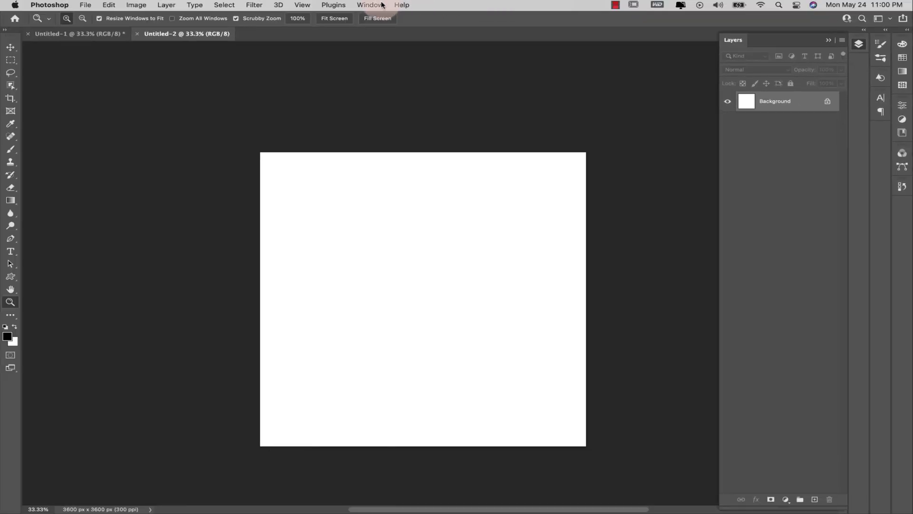
Load Legacy Gradients into the presets from the Gradients panel menu.
left_click(380, 4)
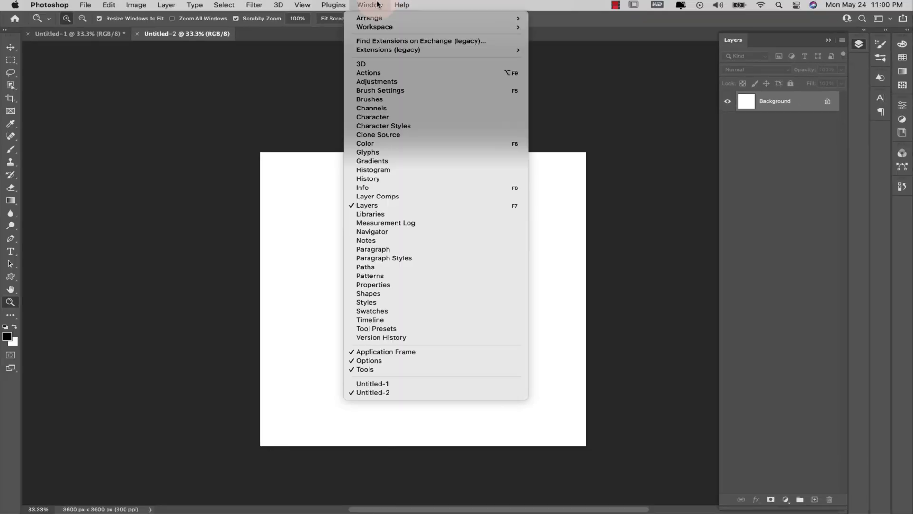
left_click(369, 161)
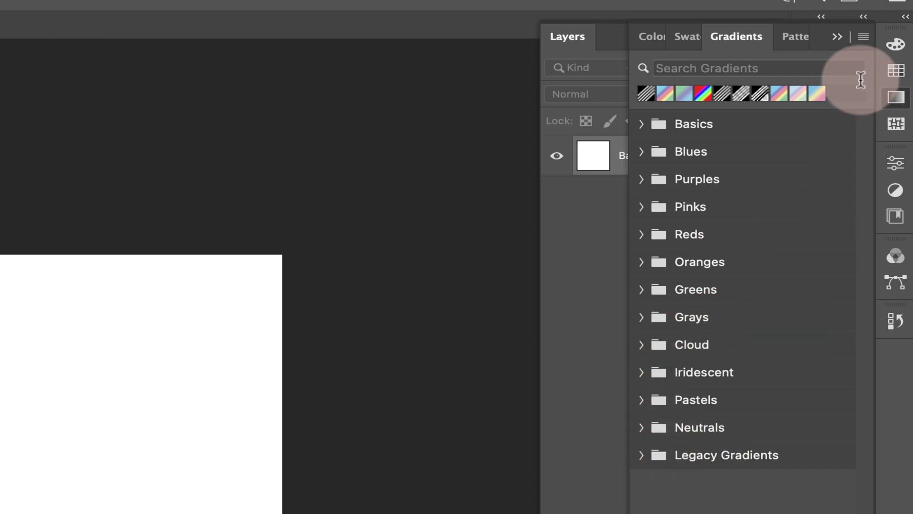
left_click(864, 36)
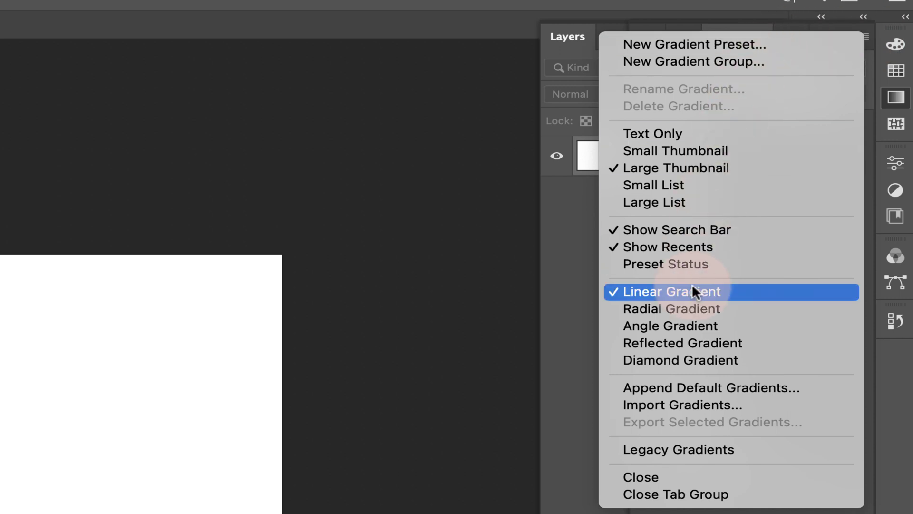
left_click(679, 448)
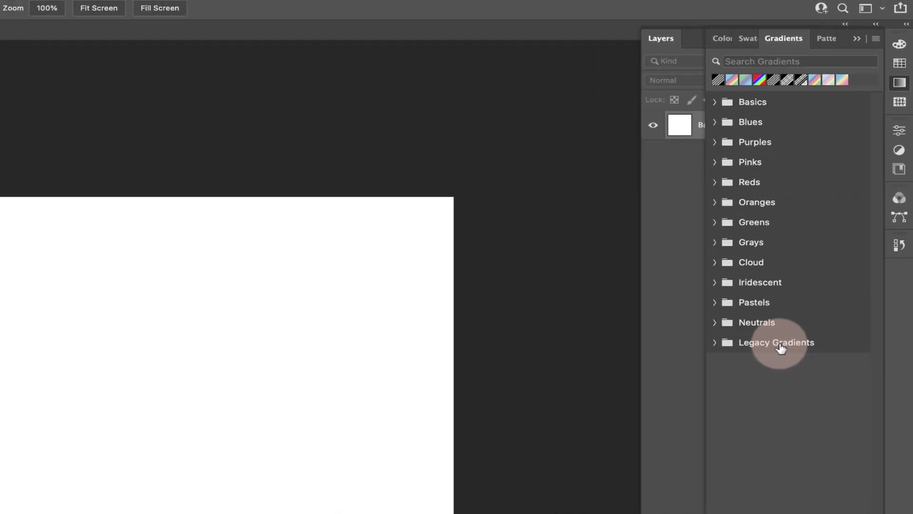
left_click(884, 34)
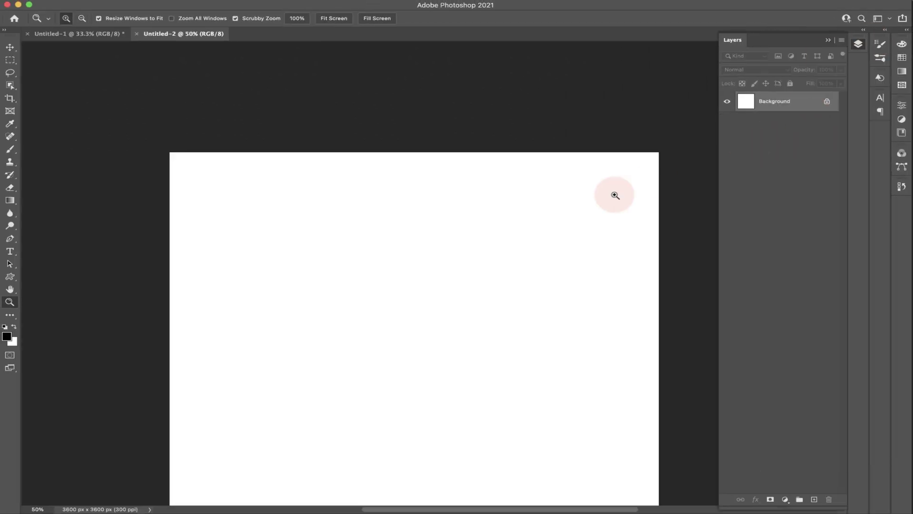
left_click(785, 499)
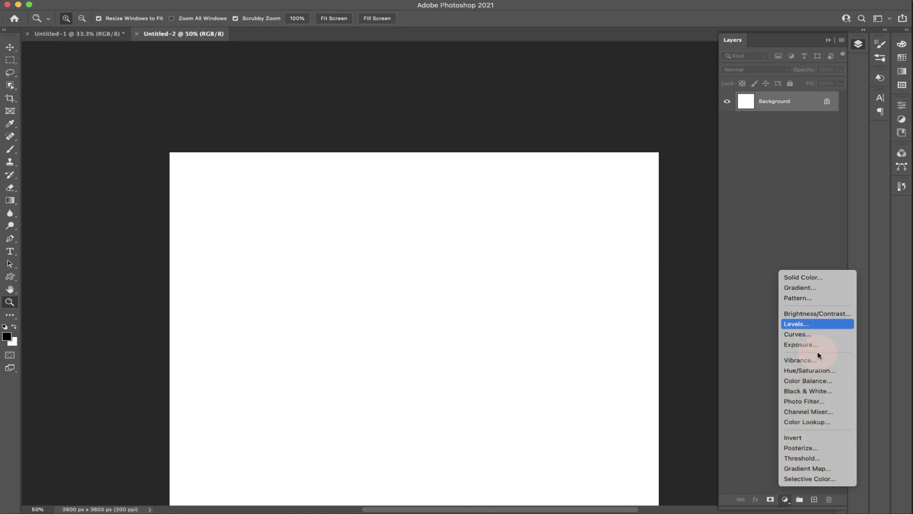
Add a Gradient Fill layer using the Legacy Spectrums Medium Spectrum gradient in Angle style.
left_click(801, 288)
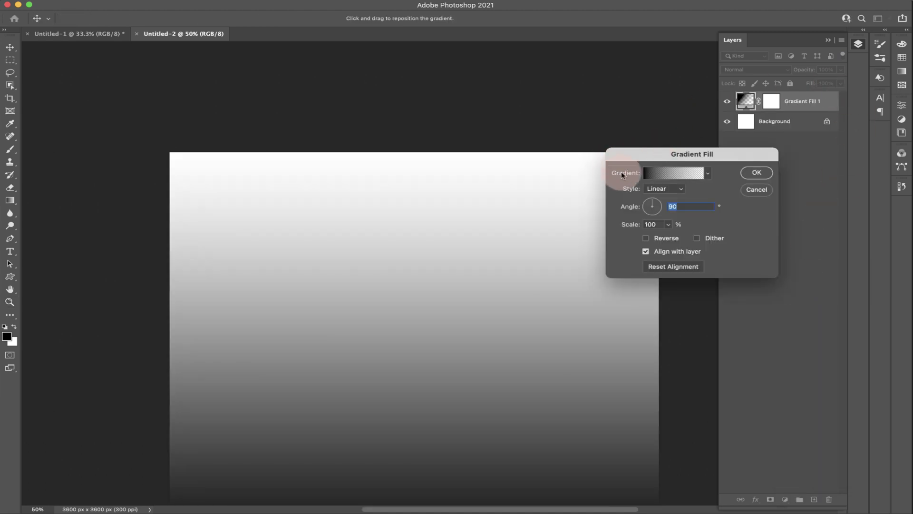
left_click(670, 173)
scroll(651, 217, "down", 5)
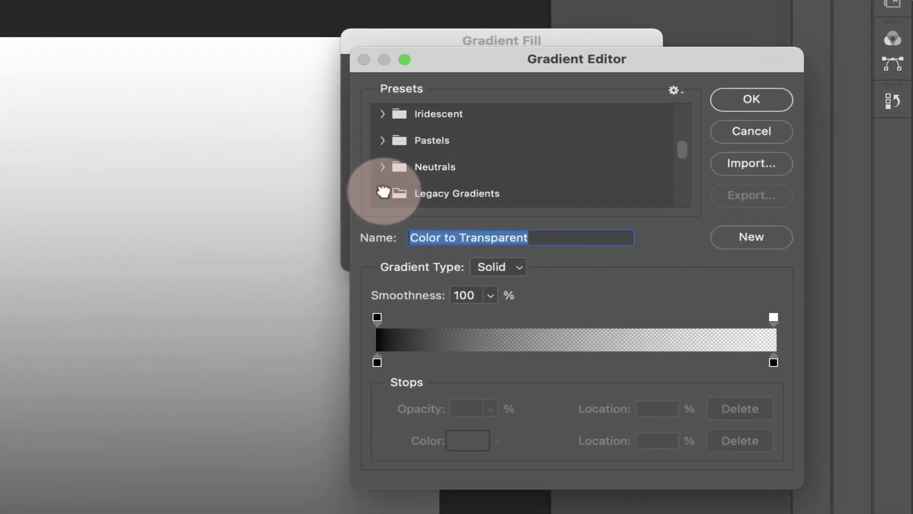
left_click(383, 192)
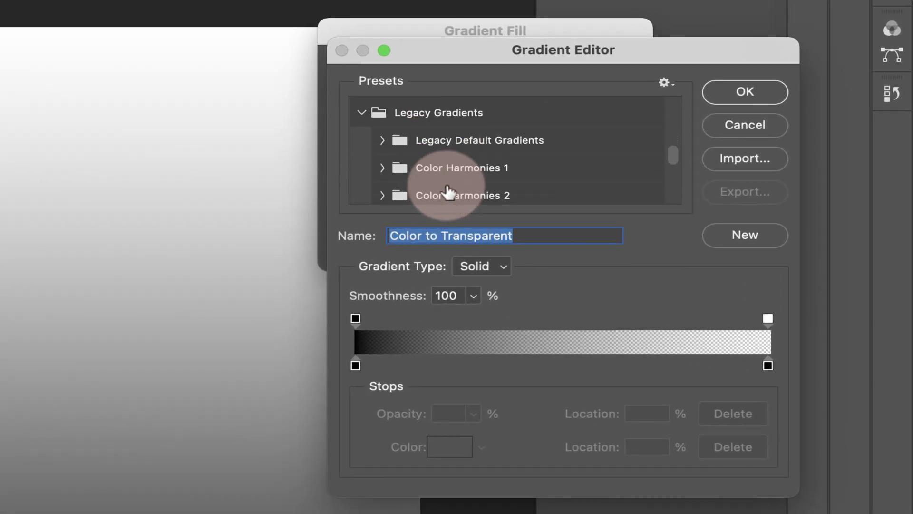
scroll(447, 192, "down", 2)
scroll(448, 192, "down", 3)
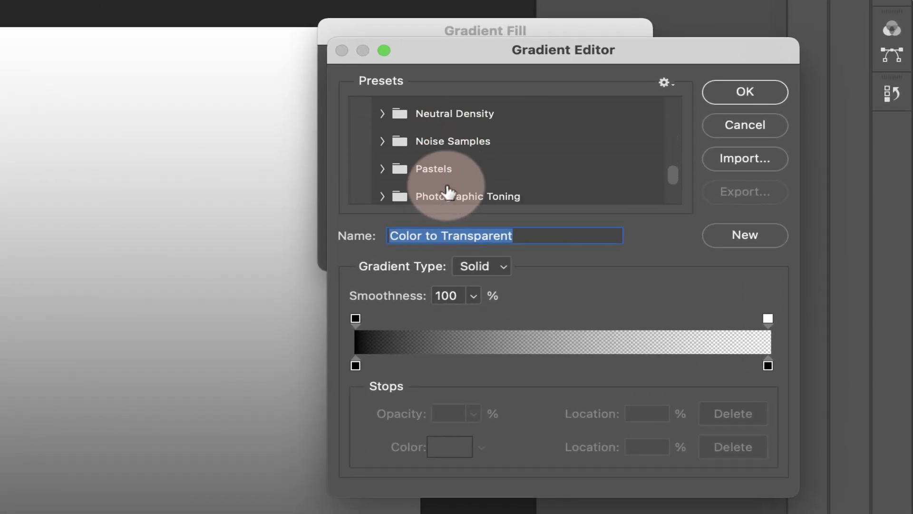
scroll(448, 192, "down", 2)
scroll(448, 192, "down", 2)
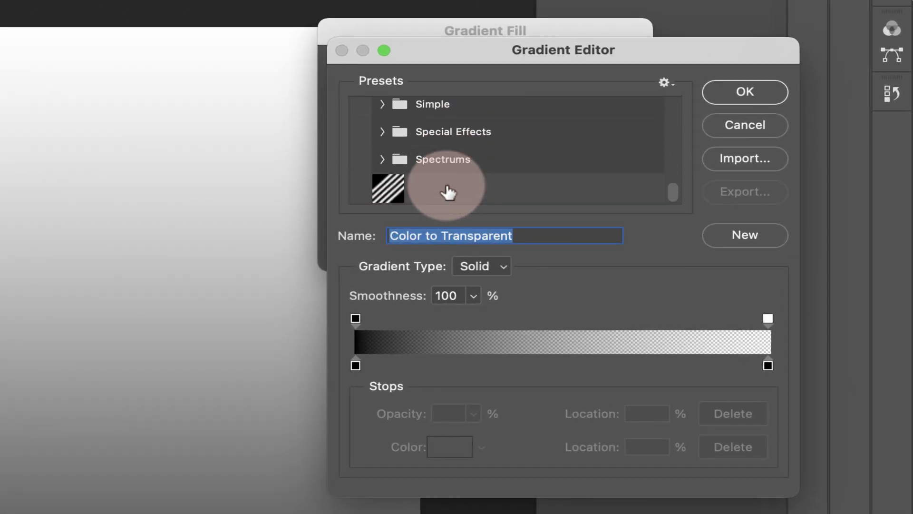
left_click(382, 159)
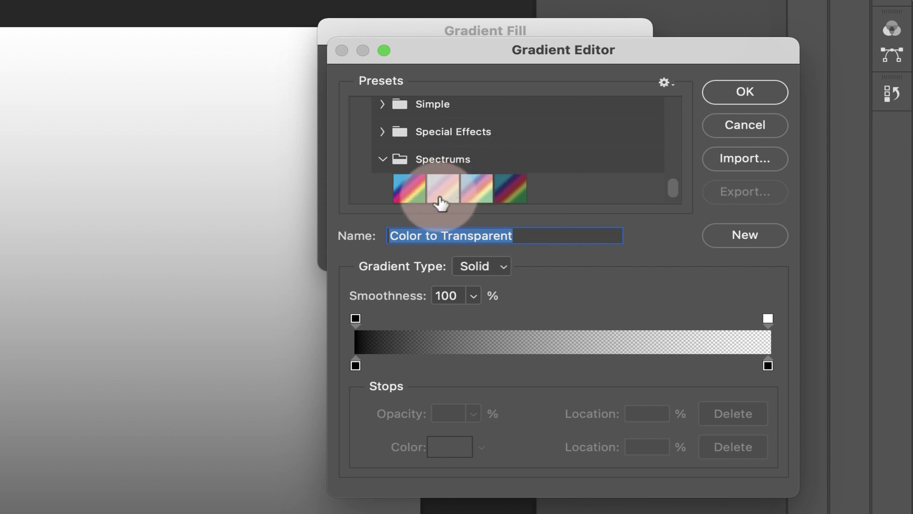
left_click(477, 189)
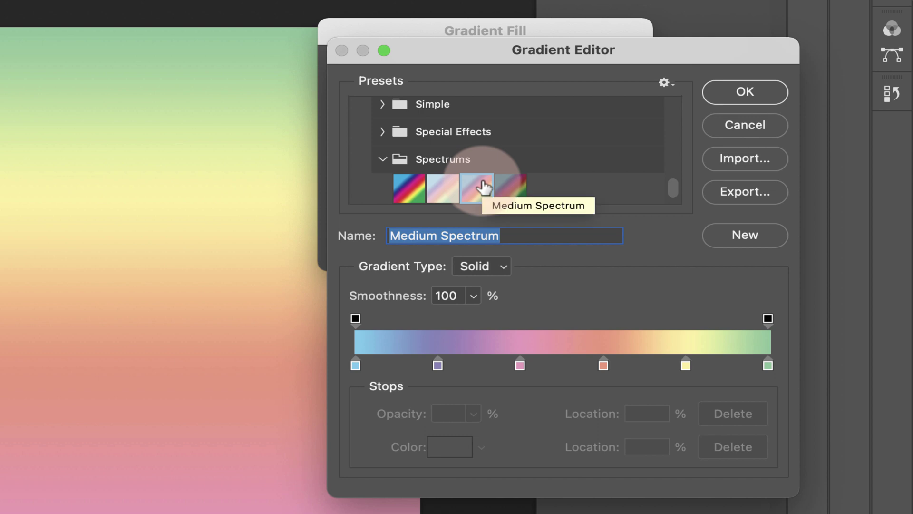
scroll(635, 183, "down", 1)
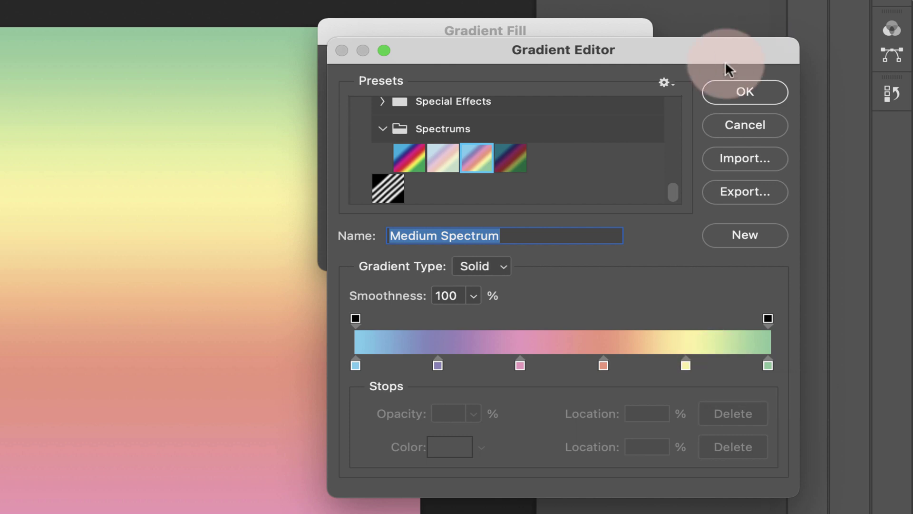
left_click(725, 92)
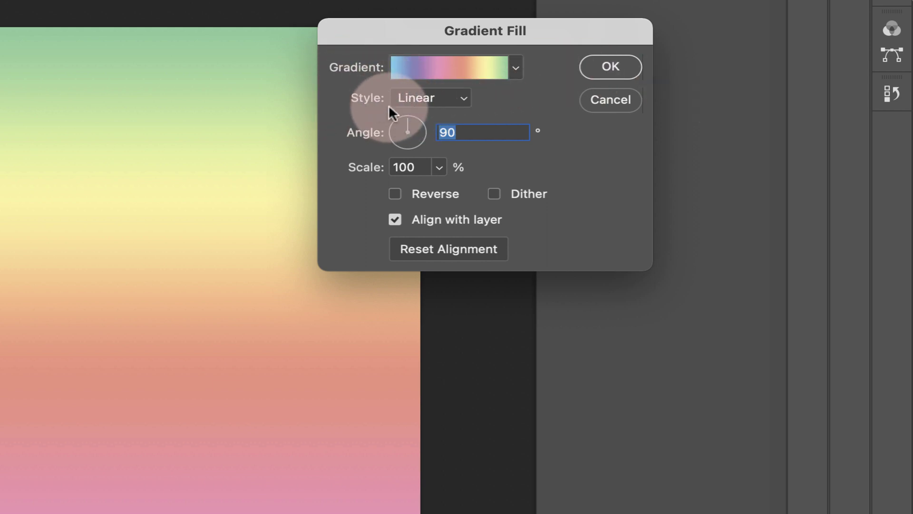
left_click(448, 96)
left_click(435, 137)
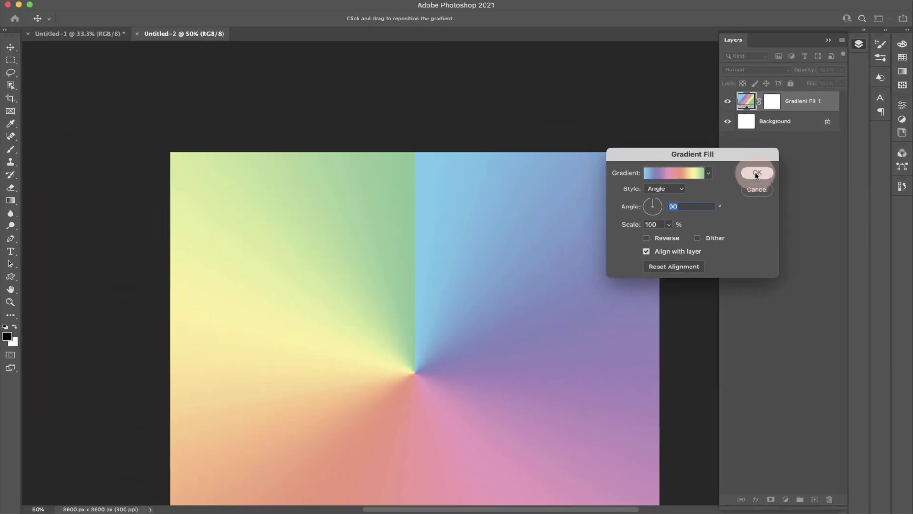
left_click(756, 174)
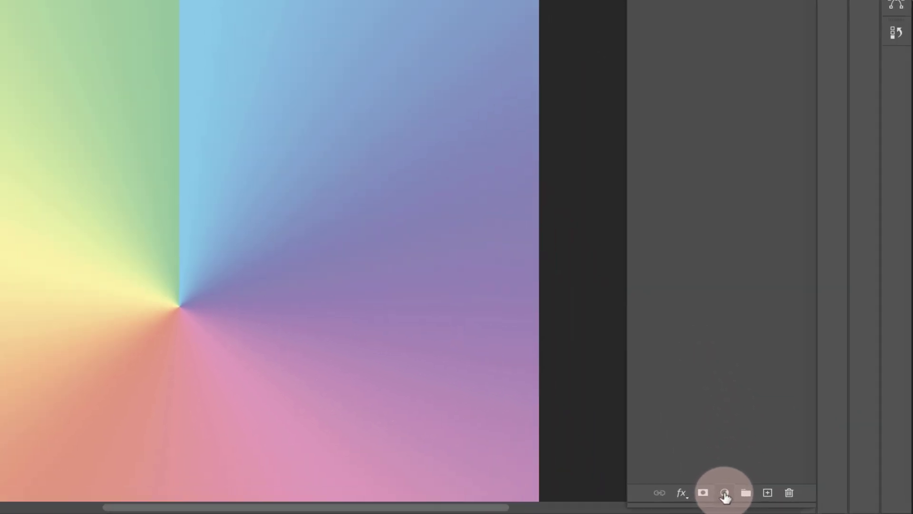
Add a second gradient fill using the Legacy Special Effects Soft Stripes gradient.
left_click(784, 499)
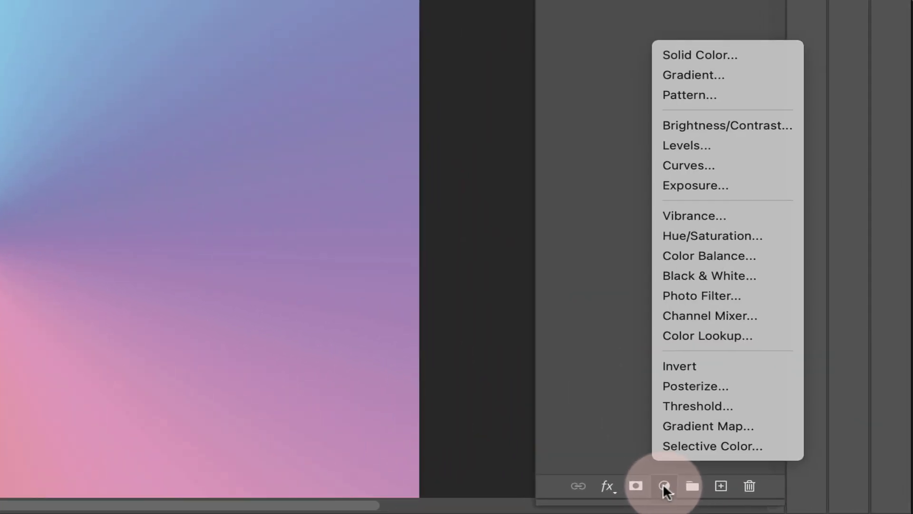
left_click(685, 73)
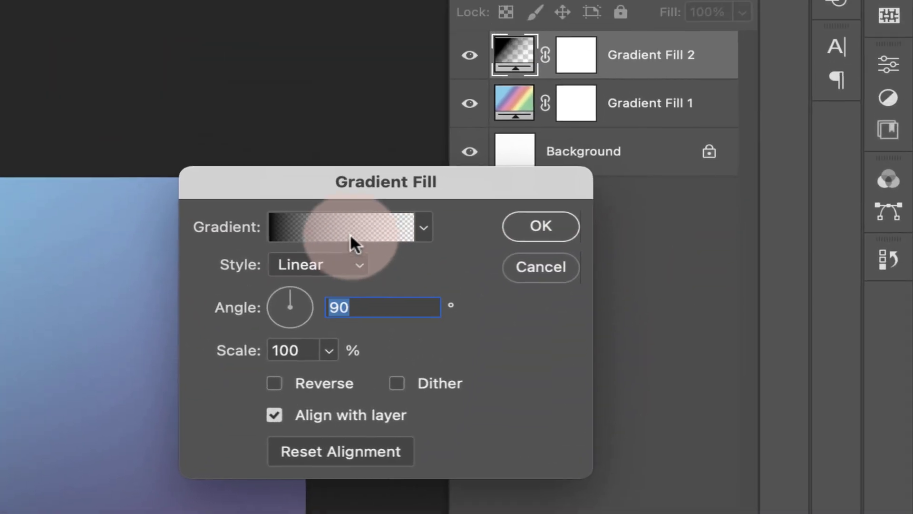
left_click(407, 240)
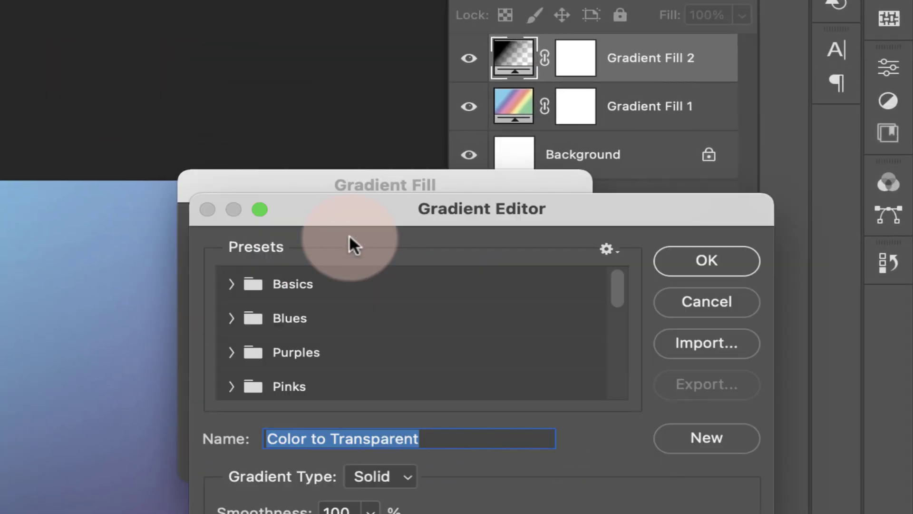
scroll(331, 354, "down", 5)
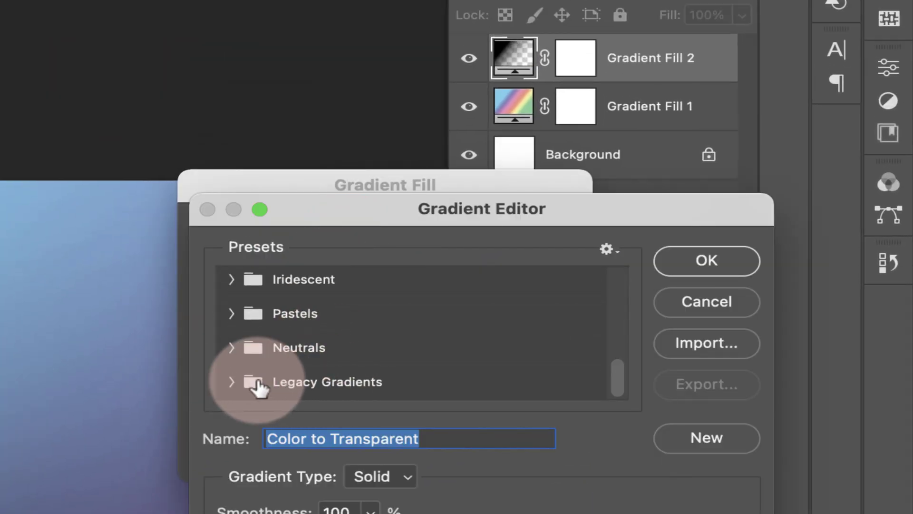
left_click(232, 383)
scroll(308, 378, "down", 5)
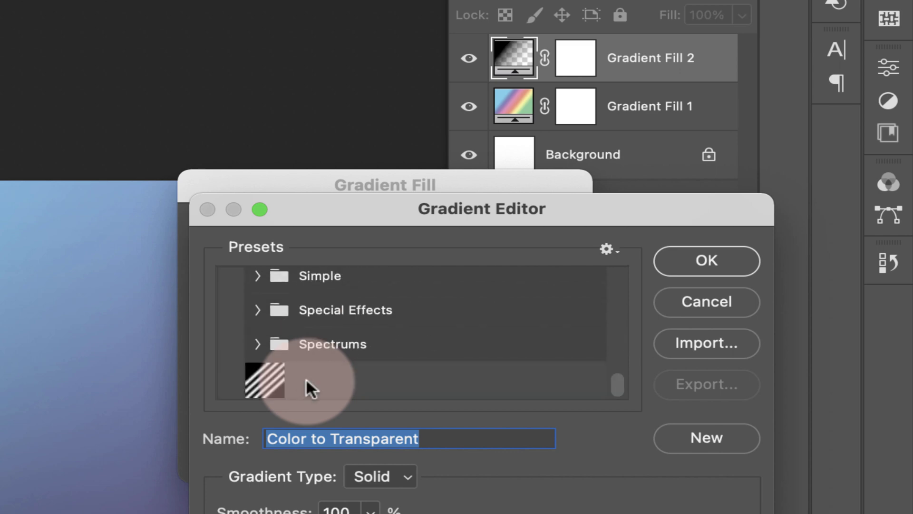
left_click(258, 309)
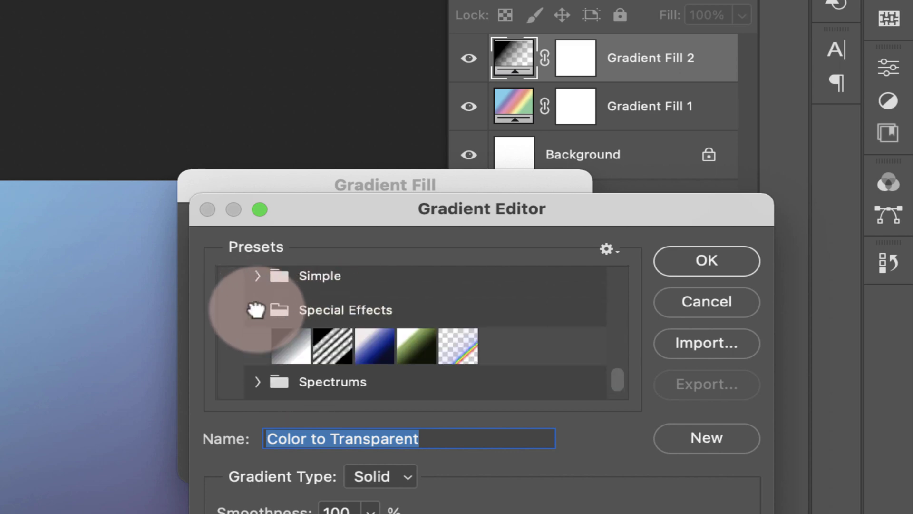
left_click(332, 346)
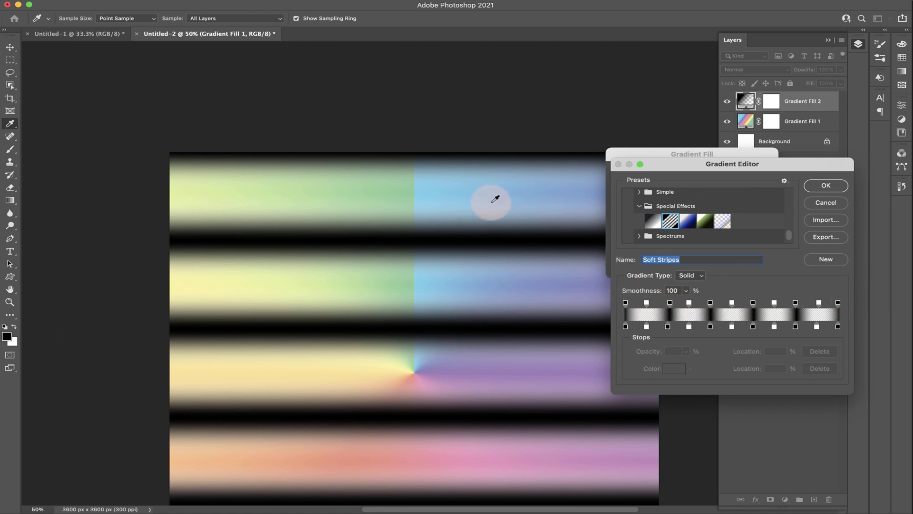
Remove the stripes' transparency stops to make them fully opaque, then select the gradient name.
left_click(646, 303)
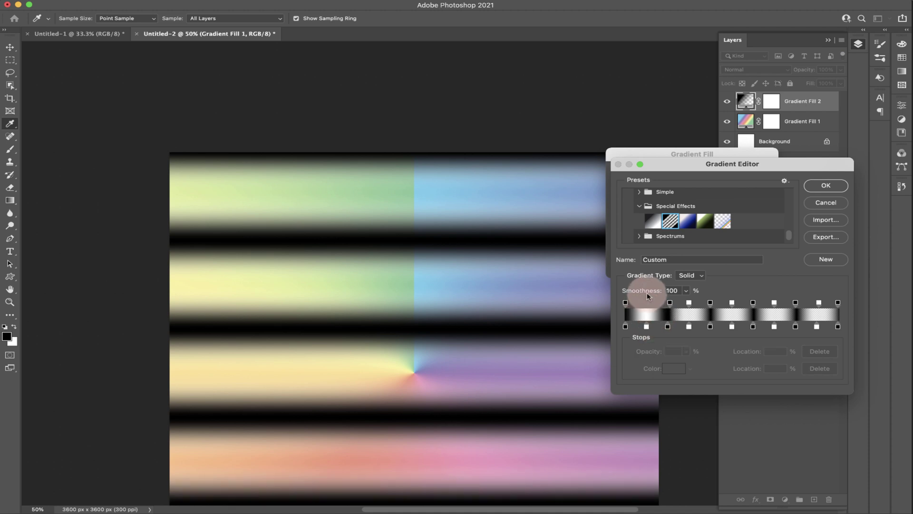
left_click_drag(689, 302, 689, 271)
left_click(730, 302)
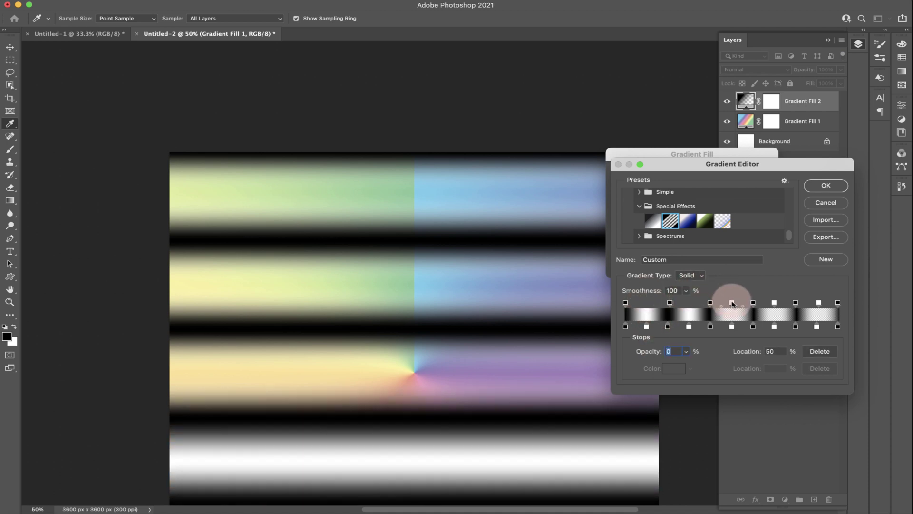
left_click_drag(732, 302, 732, 275)
left_click_drag(773, 303, 773, 274)
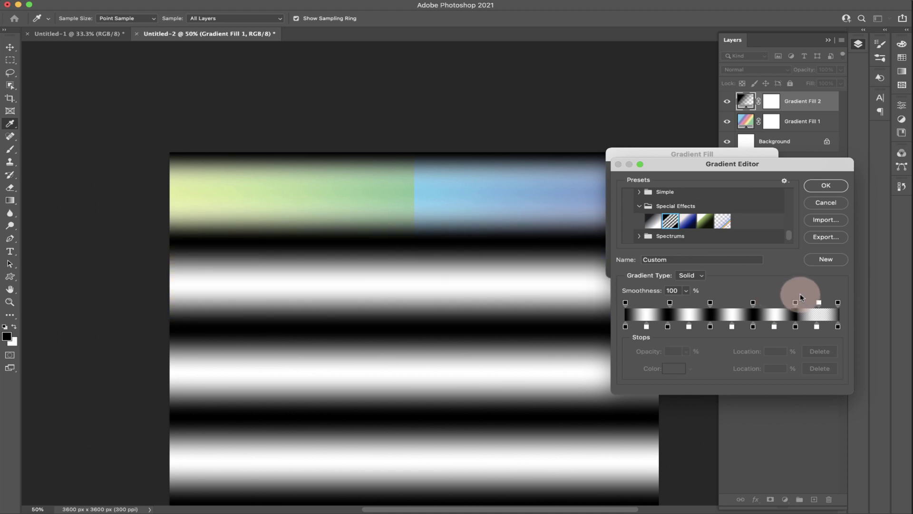
left_click_drag(819, 302, 815, 287)
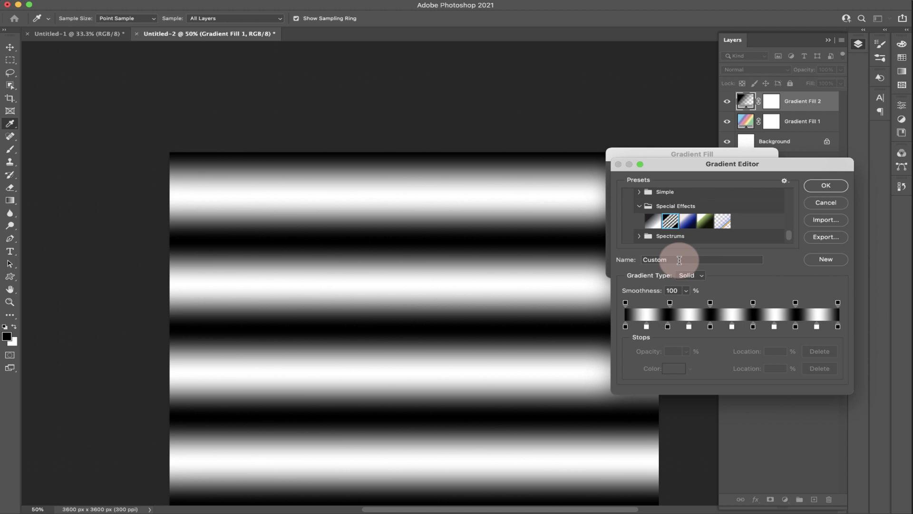
left_click_drag(679, 260, 619, 263)
left_click_drag(670, 221, 644, 240)
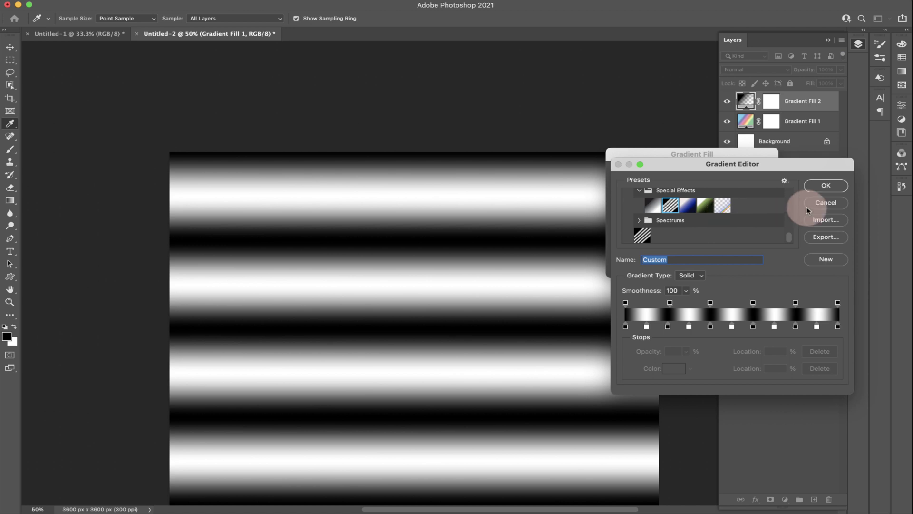
Accept the edited stripe gradient and set the fill's style to Angle.
left_click(824, 187)
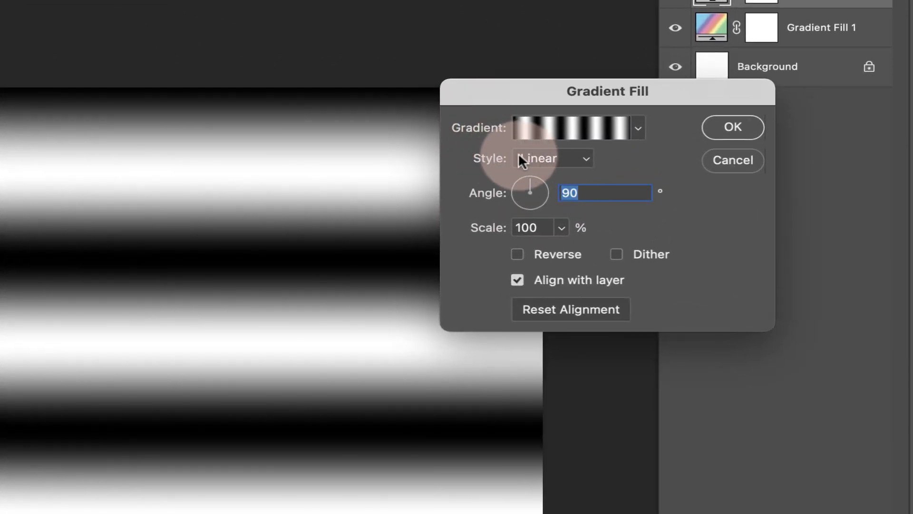
left_click(553, 158)
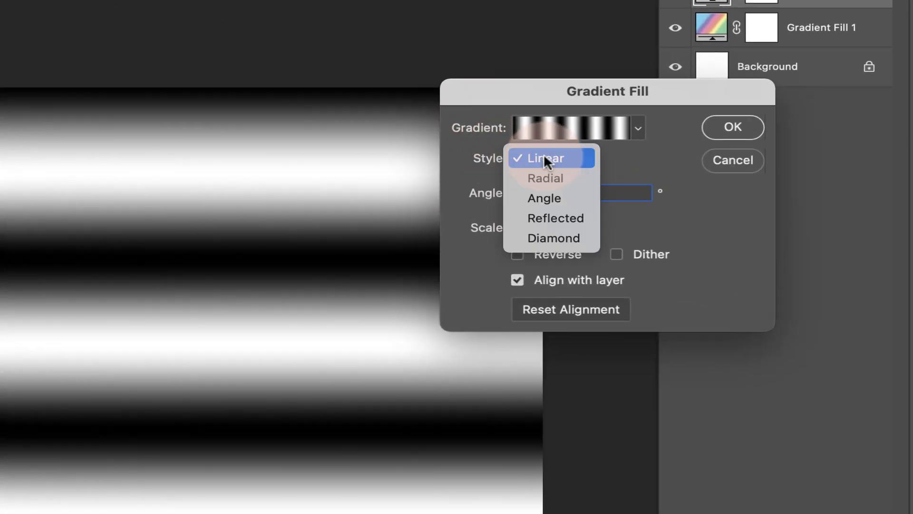
left_click(550, 196)
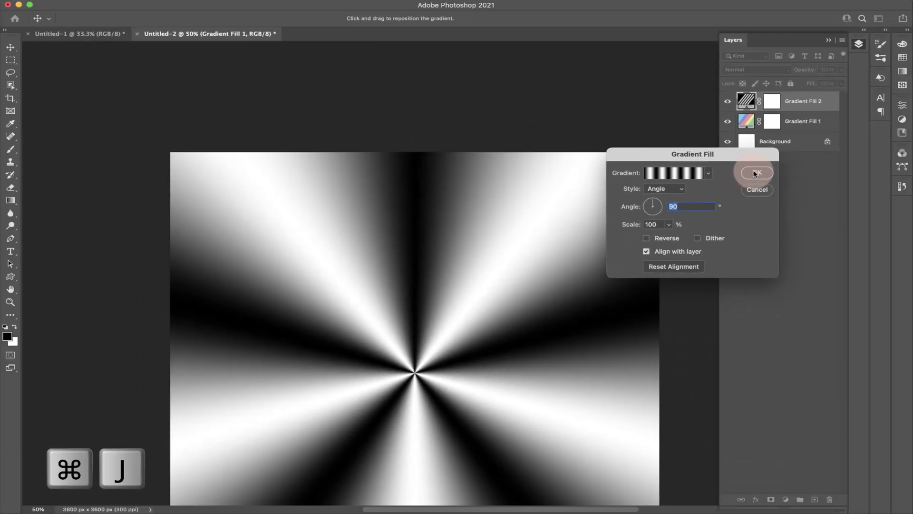
Confirm the stripe fill, duplicate it with Cmd+J and blend the copy with Exclusion.
left_click(756, 173)
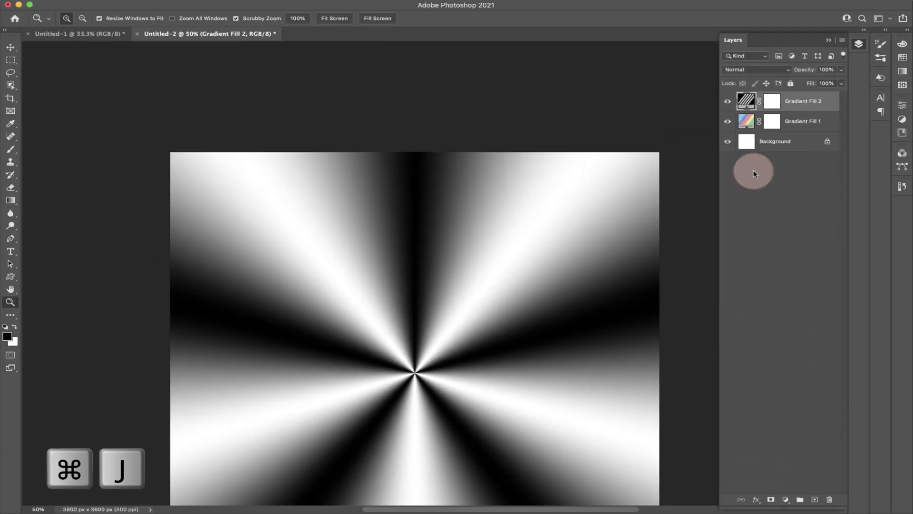
key("super+j")
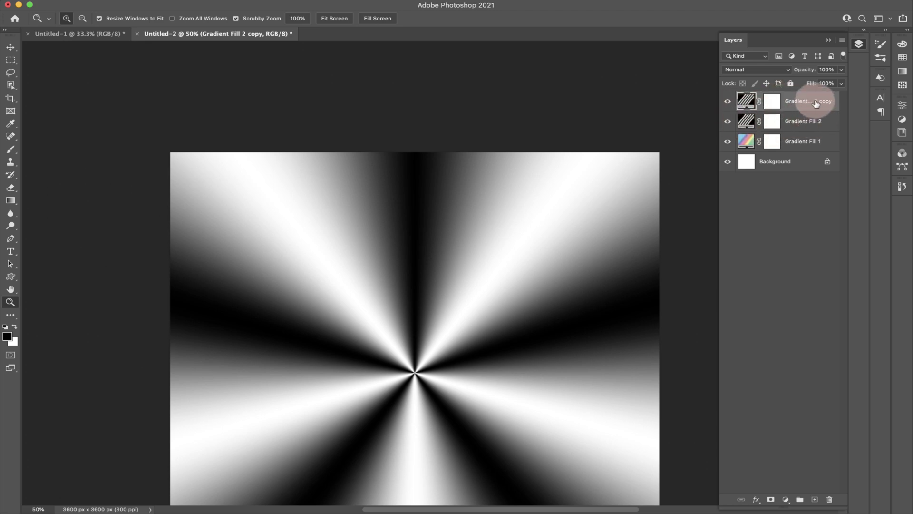
left_click(757, 70)
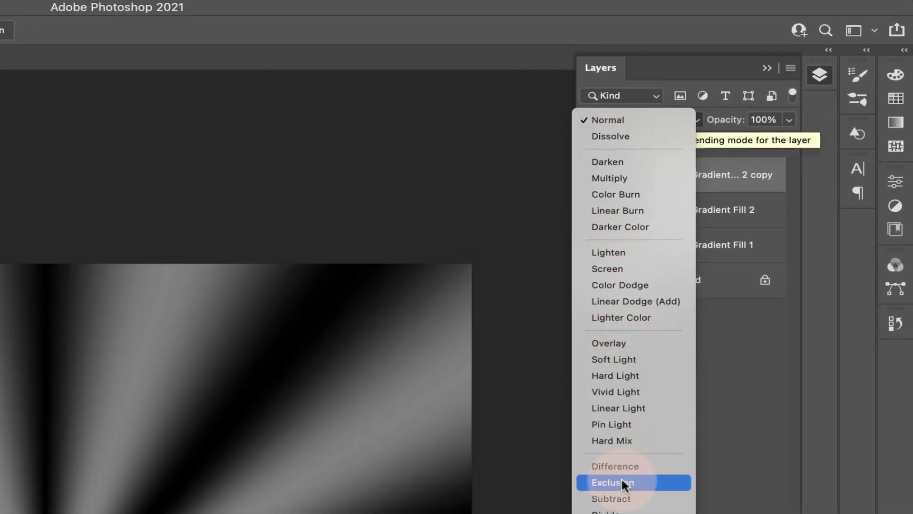
left_click(630, 480)
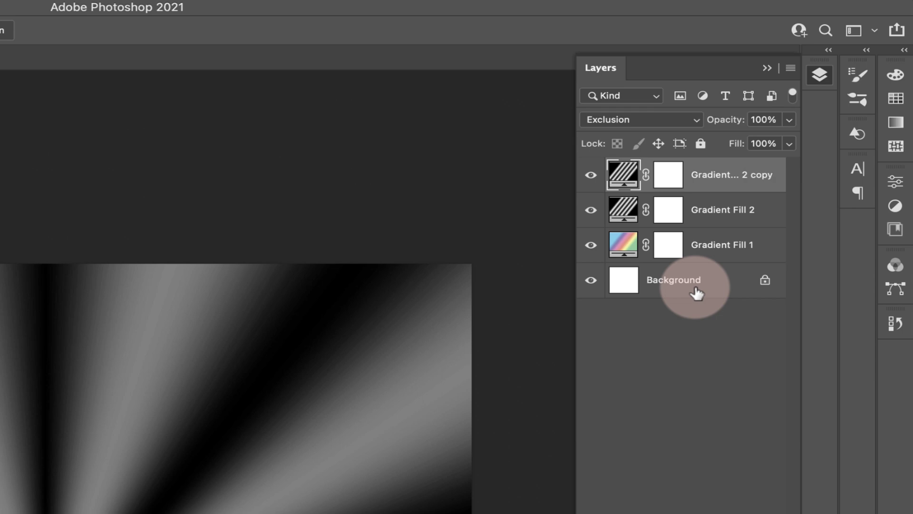
Set Gradient Fill 2's blend mode to Difference.
left_click(631, 211)
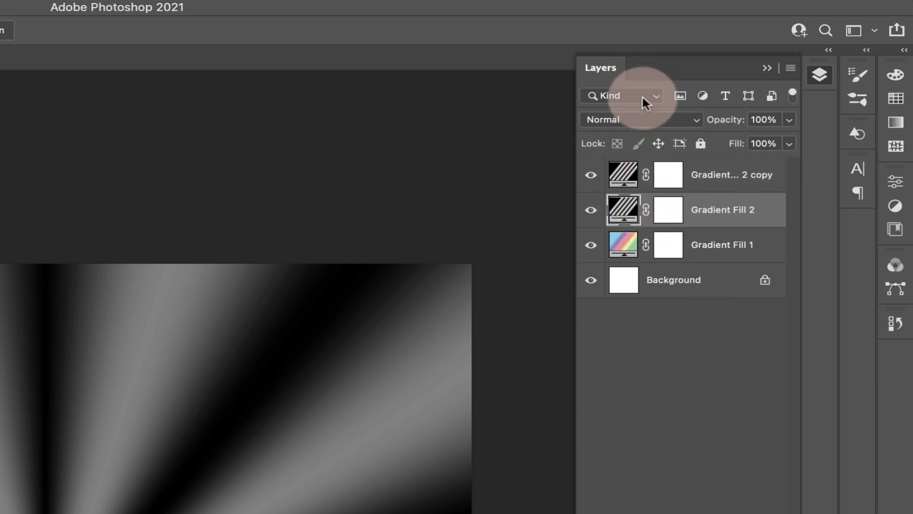
left_click(642, 119)
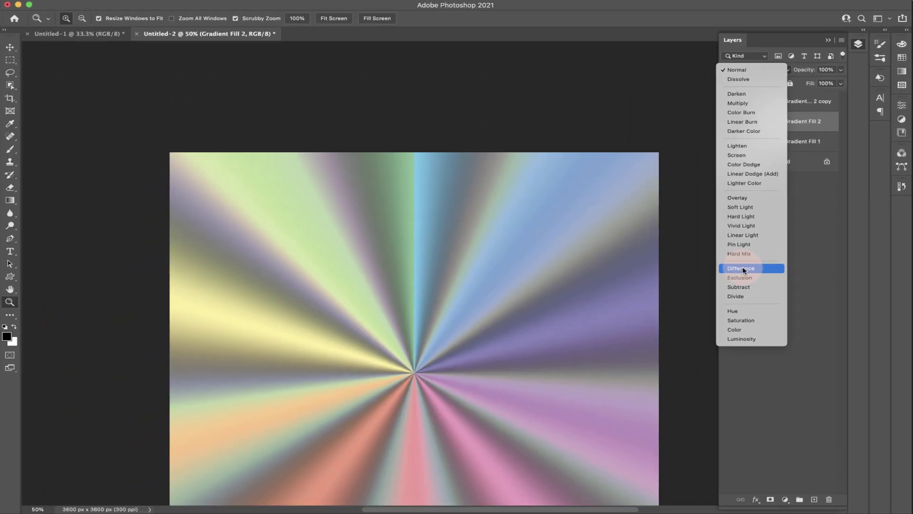
left_click(742, 269)
scroll(555, 298, "down", 4)
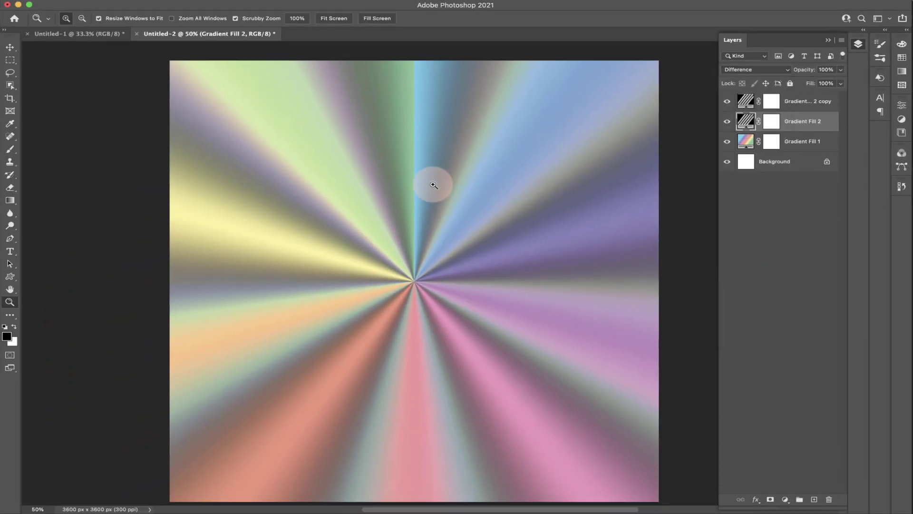
Rotate Gradient Fill 2's rays to an angle of 3.85°.
double_click(746, 120)
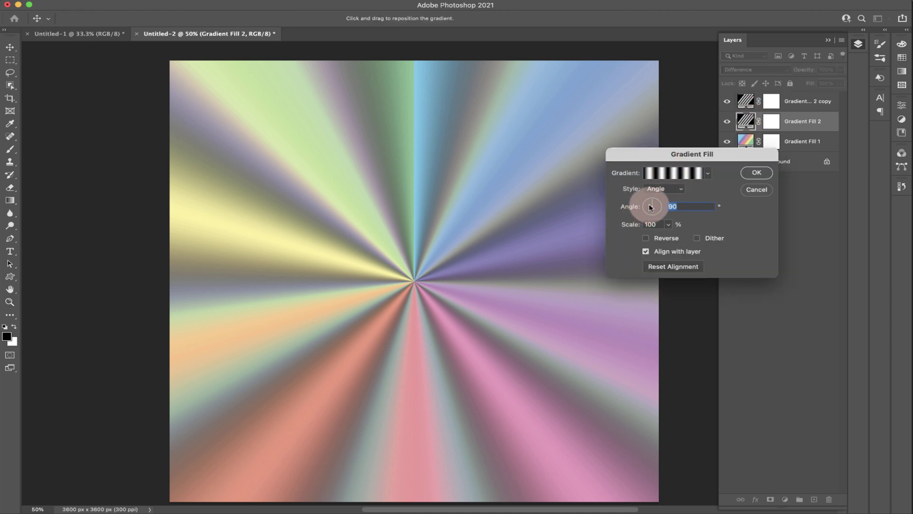
left_click_drag(651, 206, 659, 207)
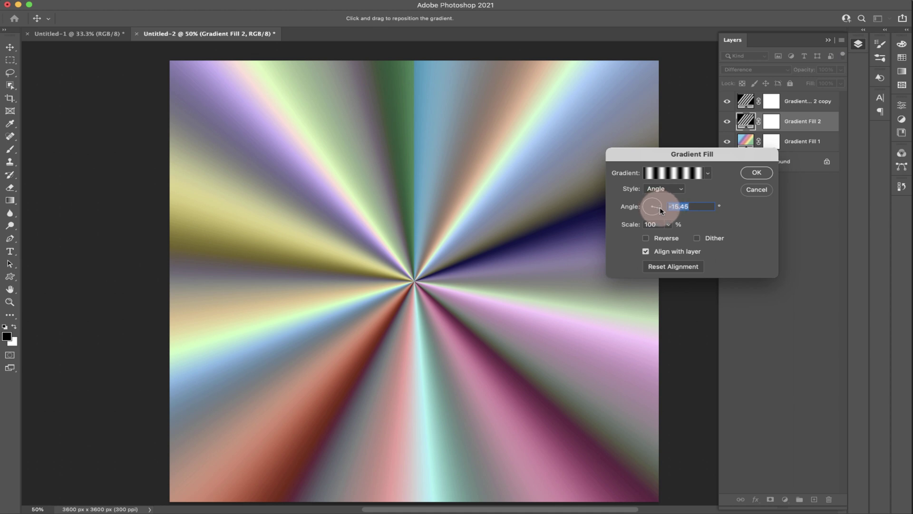
left_click_drag(660, 207, 660, 206)
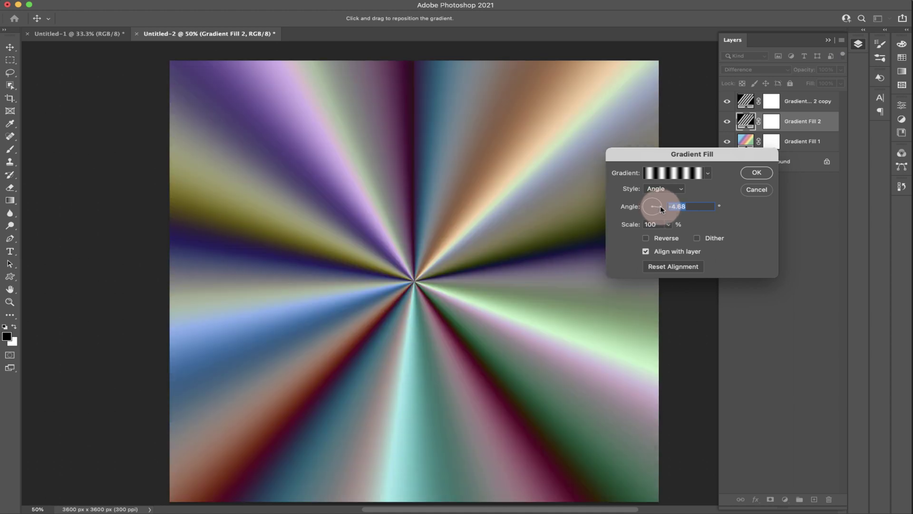
left_click_drag(660, 206, 660, 205)
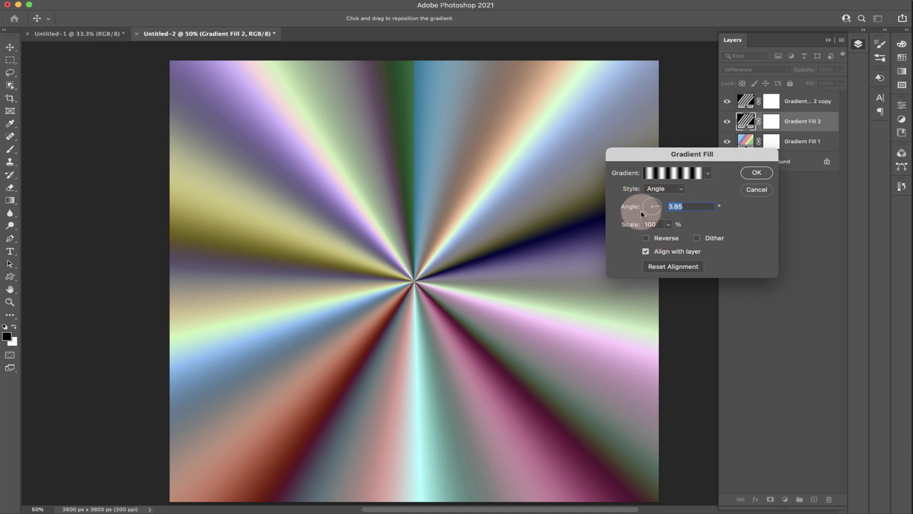
left_click(757, 175)
Rotate the copied ray layer to an angle of -149.24°.
double_click(747, 101)
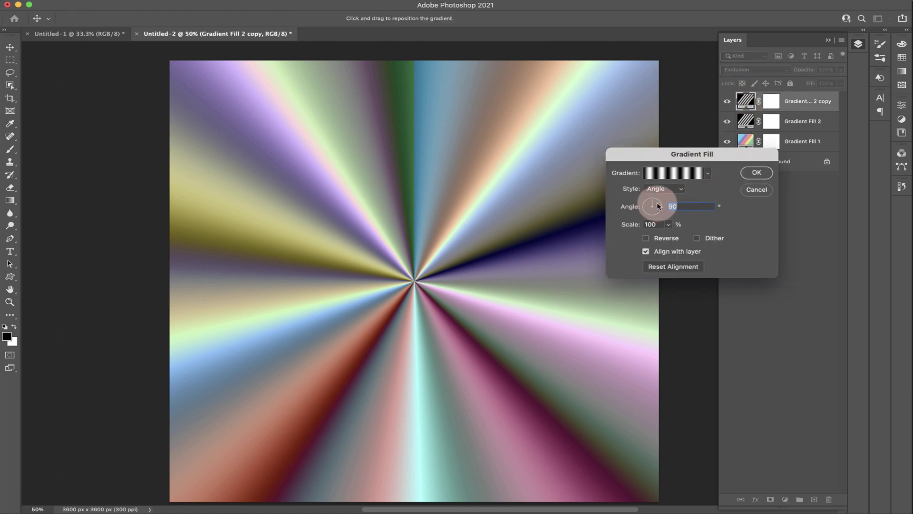
left_click_drag(656, 206, 645, 211)
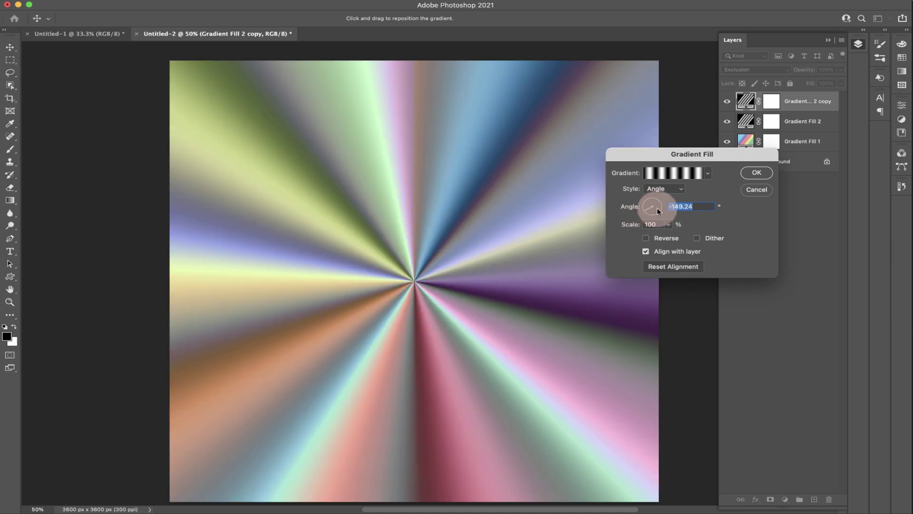
left_click(756, 173)
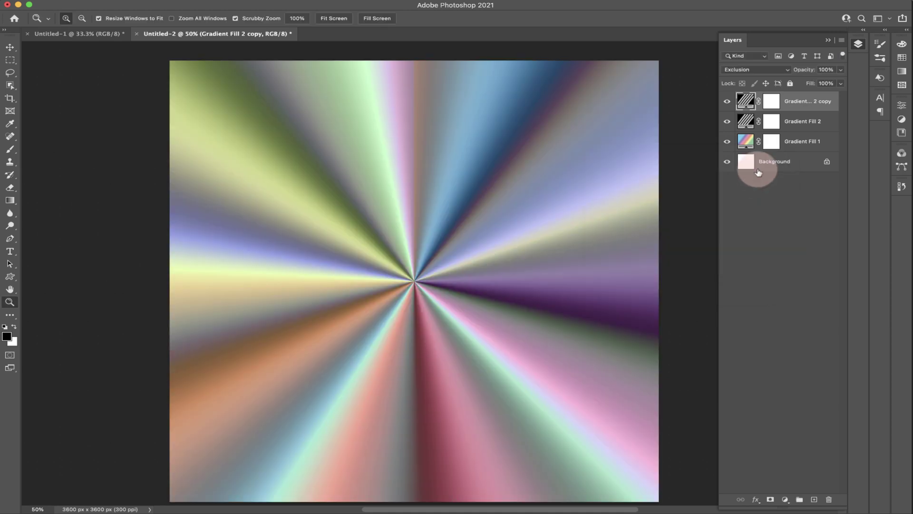
Recolour Gradient Fill 1 with Iridescent_17 after previewing other iridescent presets.
double_click(746, 142)
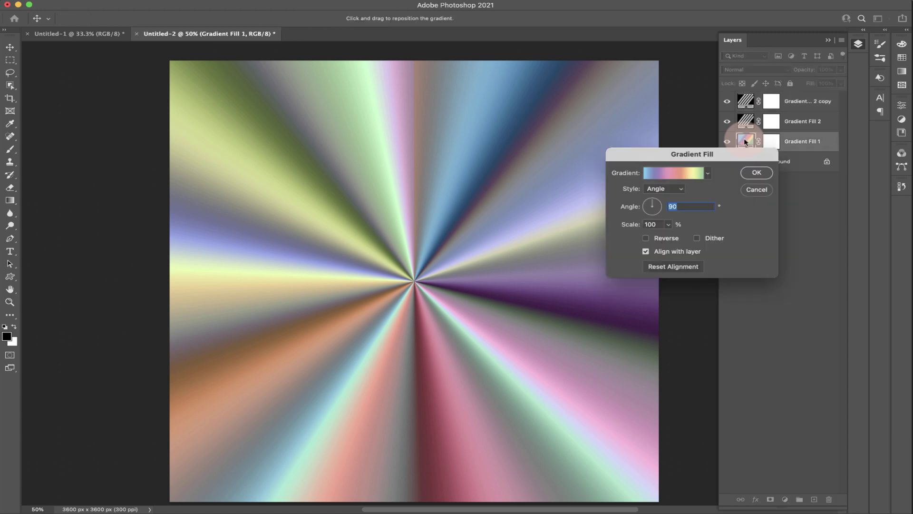
left_click(687, 175)
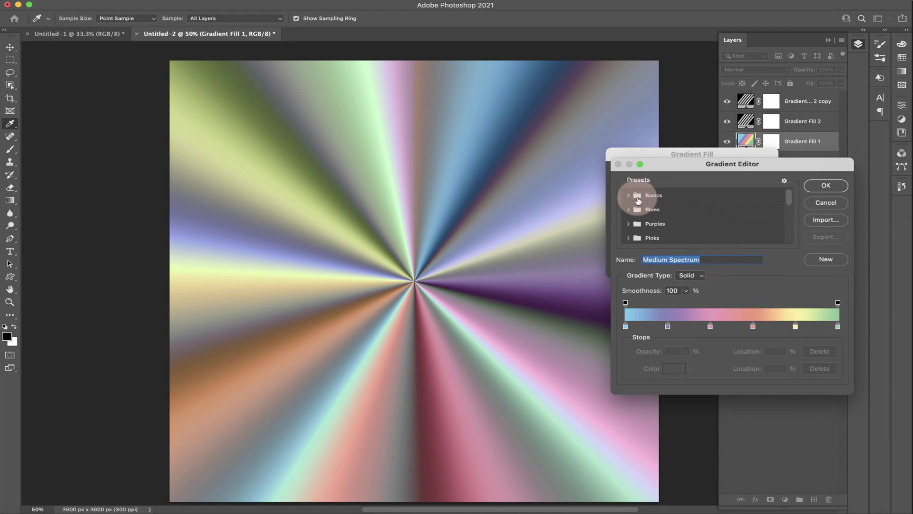
scroll(647, 219, "down", 2)
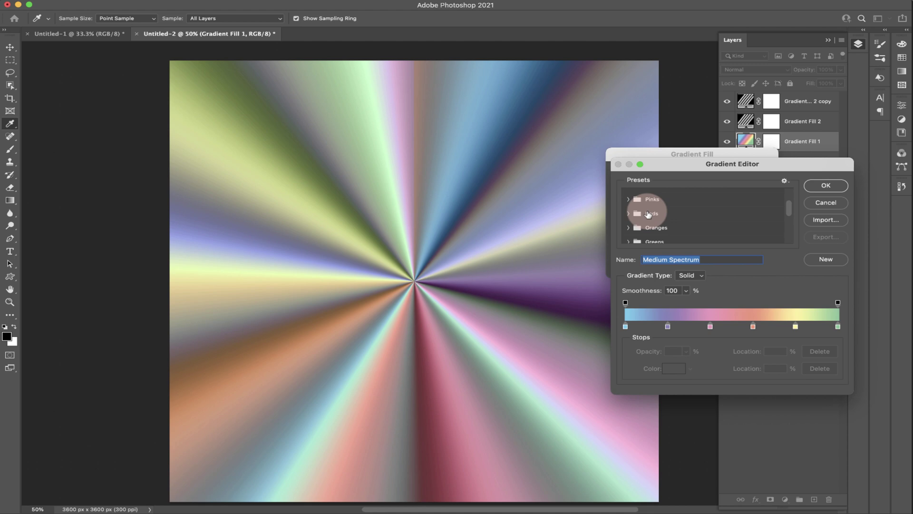
scroll(648, 214, "down", 2)
left_click(628, 215)
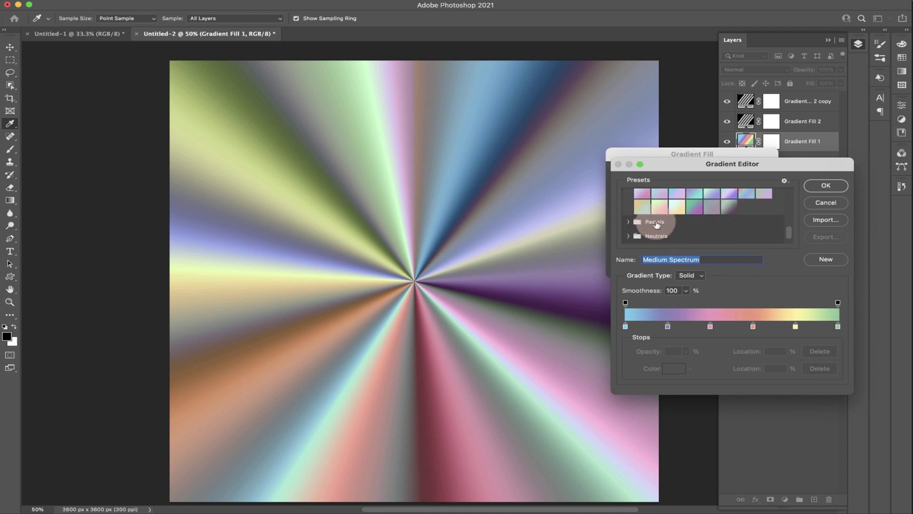
scroll(656, 225, "up", 2)
left_click(742, 222)
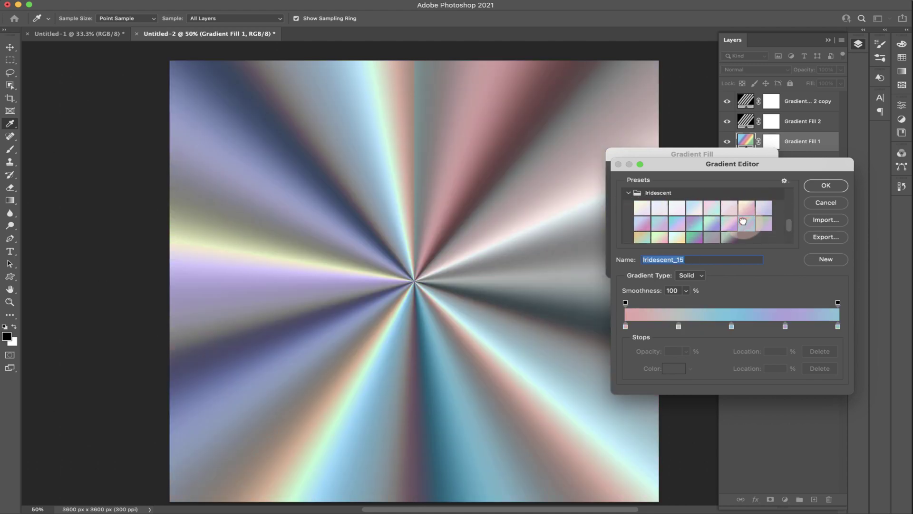
left_click(728, 210)
left_click(711, 226)
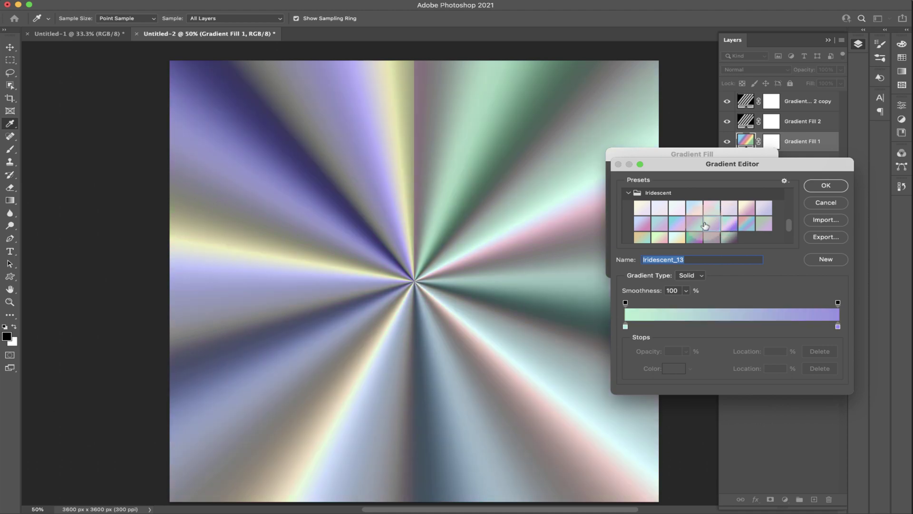
left_click(642, 222)
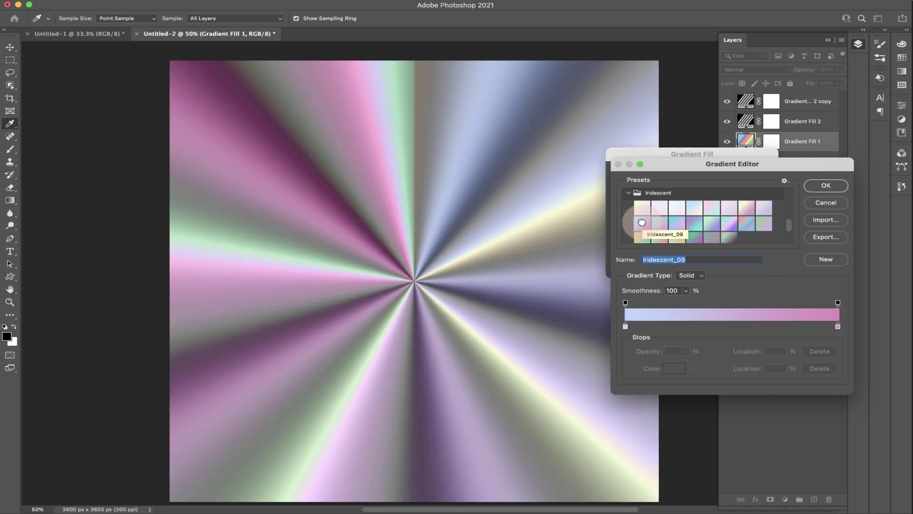
left_click(641, 238)
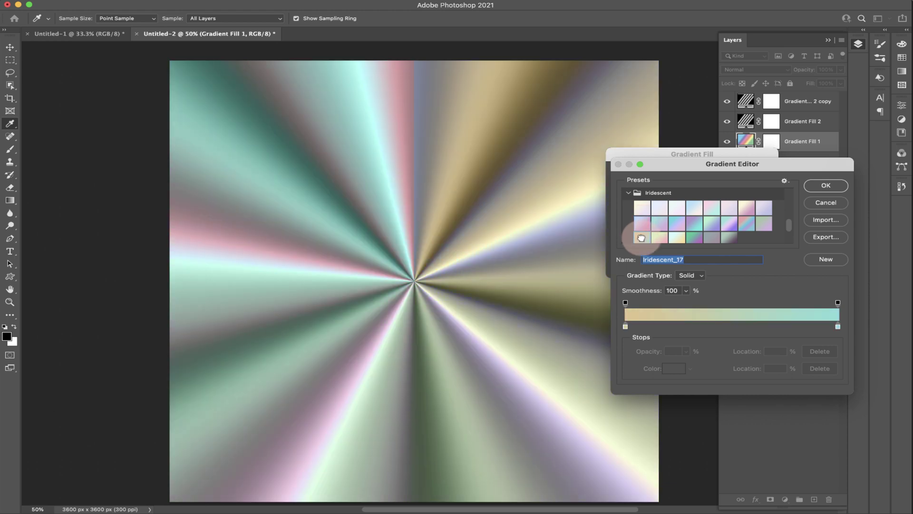
left_click(825, 185)
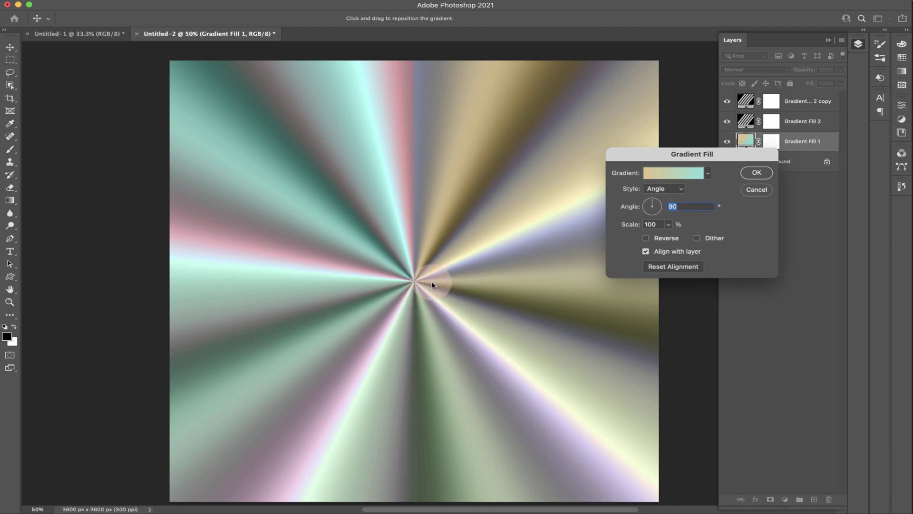
left_click(755, 175)
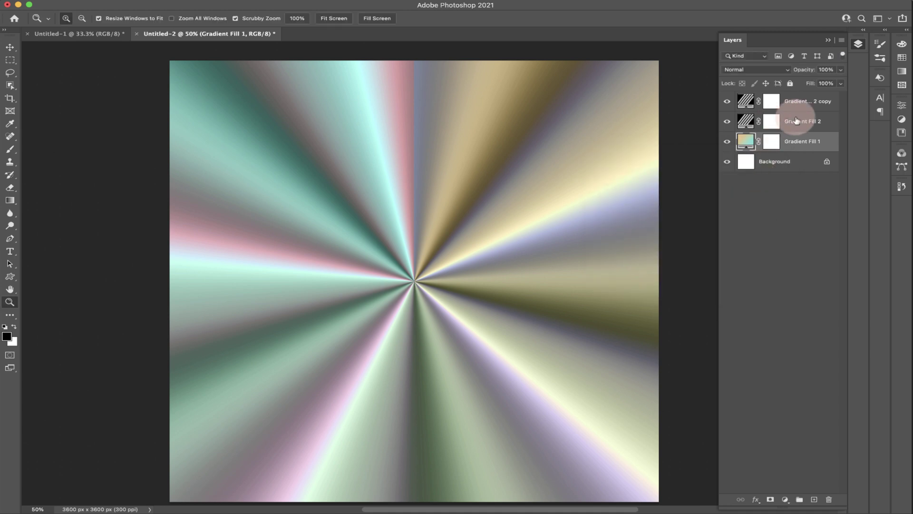
left_click(727, 100)
left_click(726, 121)
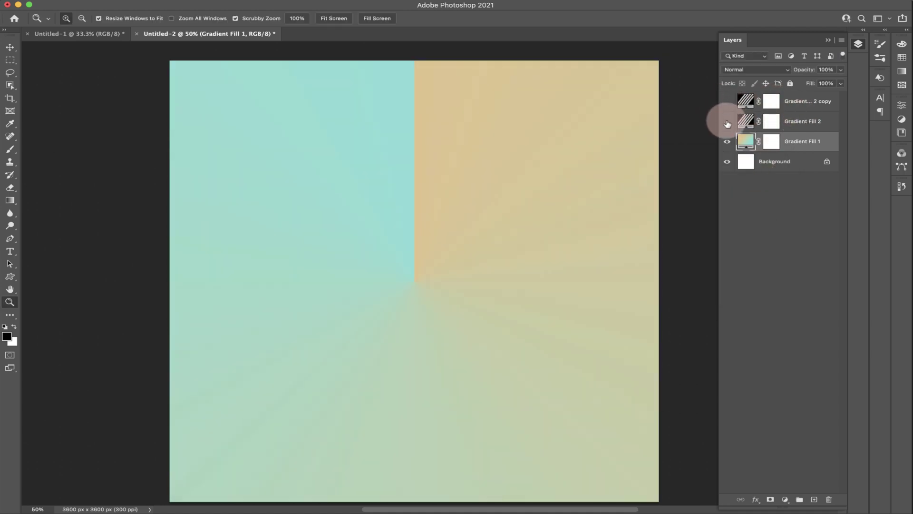
left_click(727, 121)
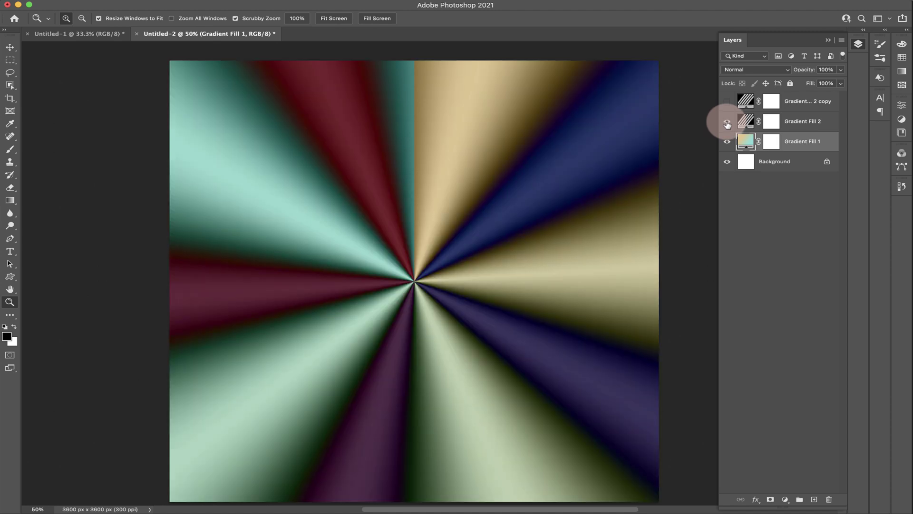
left_click(727, 101)
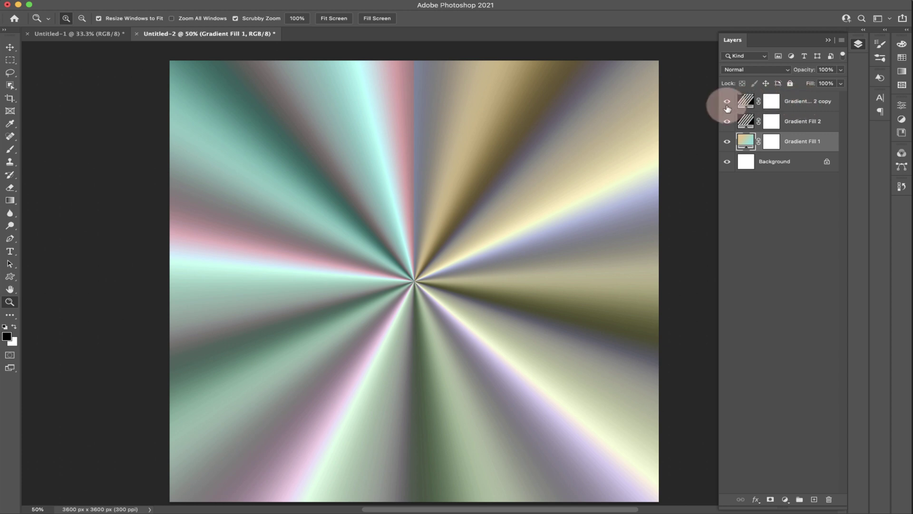
Merge visible layers into a new top layer with Option+Cmd+E, hiding the three gradient fills.
left_click(796, 109, "shift")
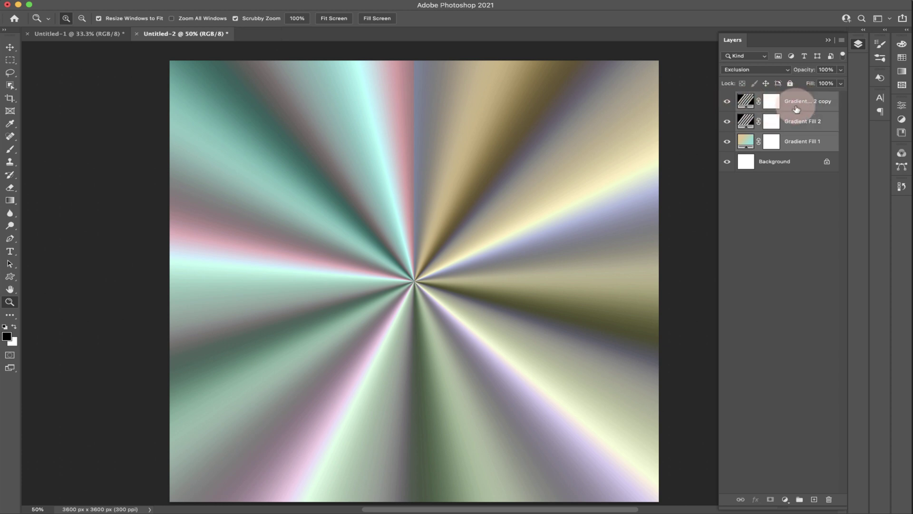
key("alt+super+e")
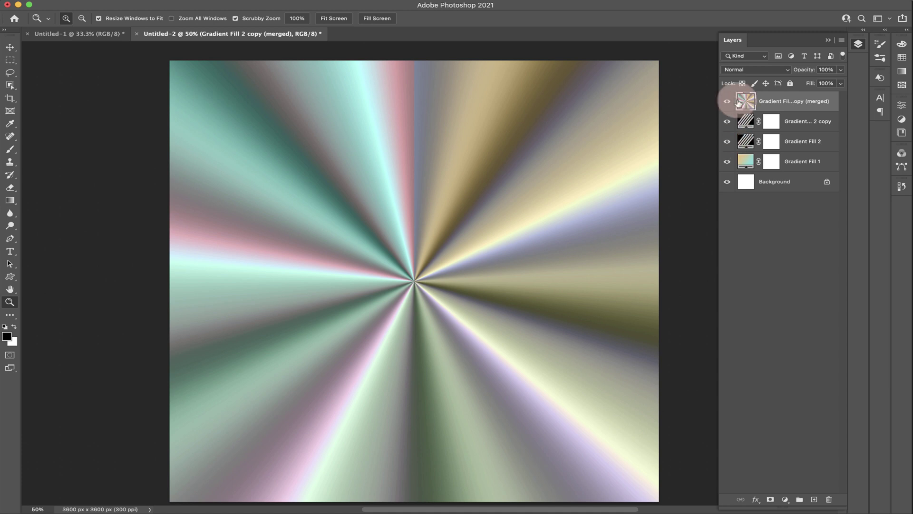
left_click(747, 121)
left_click_drag(727, 122, 728, 161)
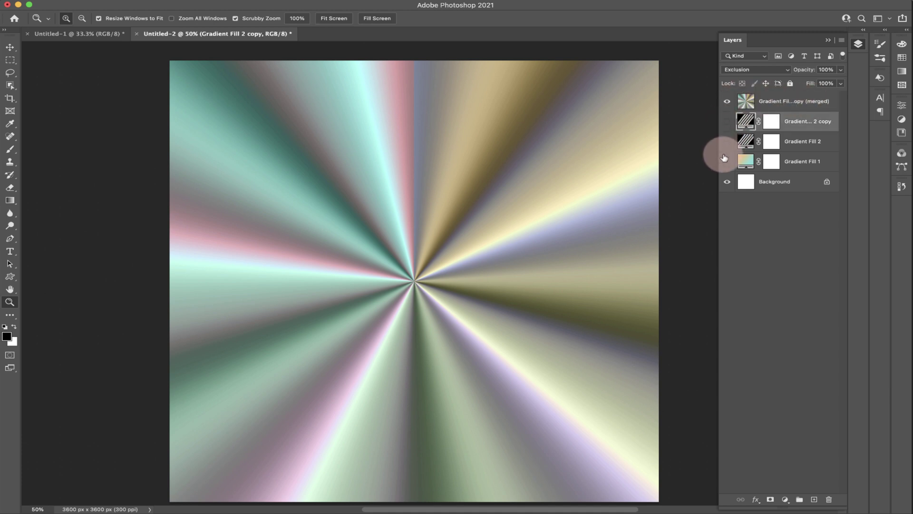
left_click(781, 105)
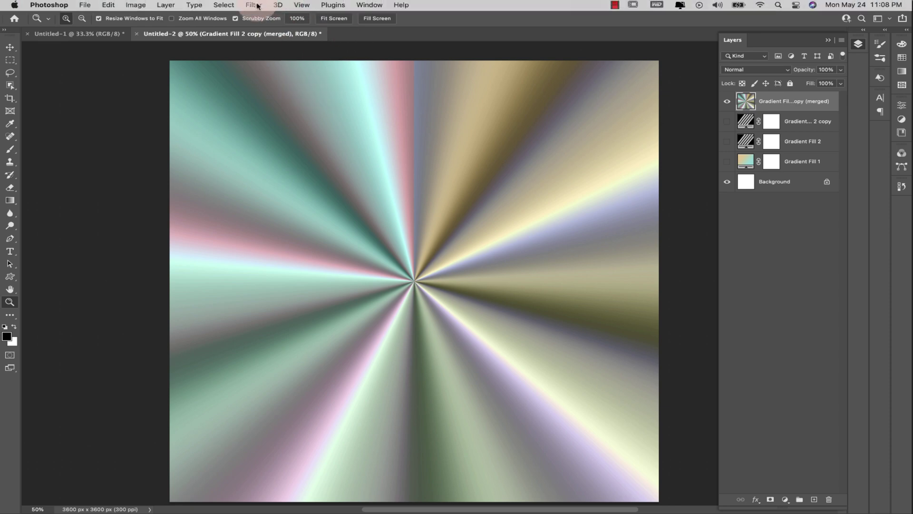
Swirl the merged starburst's rays with a Forward Warp stroke in Liquify and apply it.
left_click(258, 6)
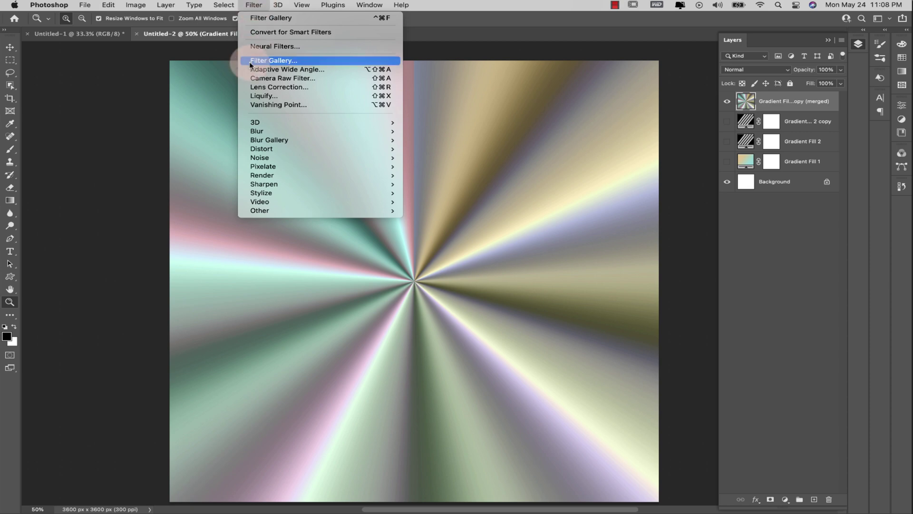
left_click(272, 95)
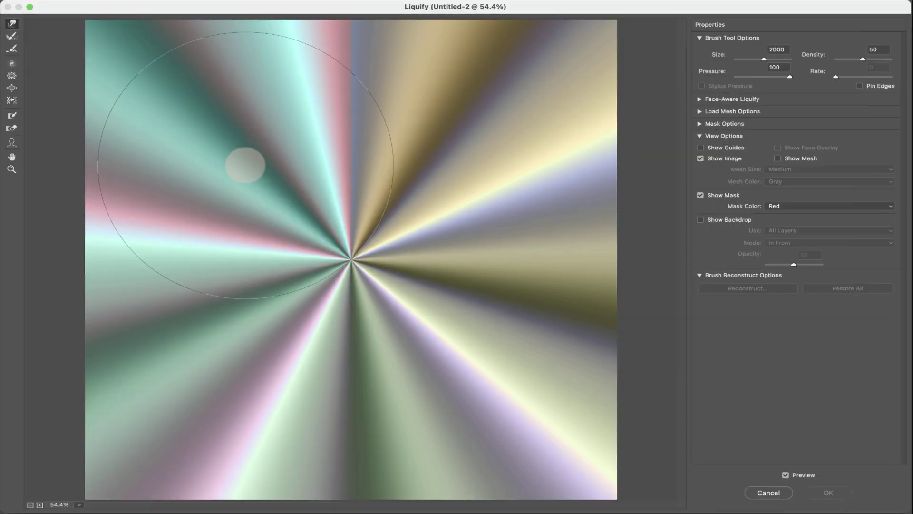
left_click(31, 504)
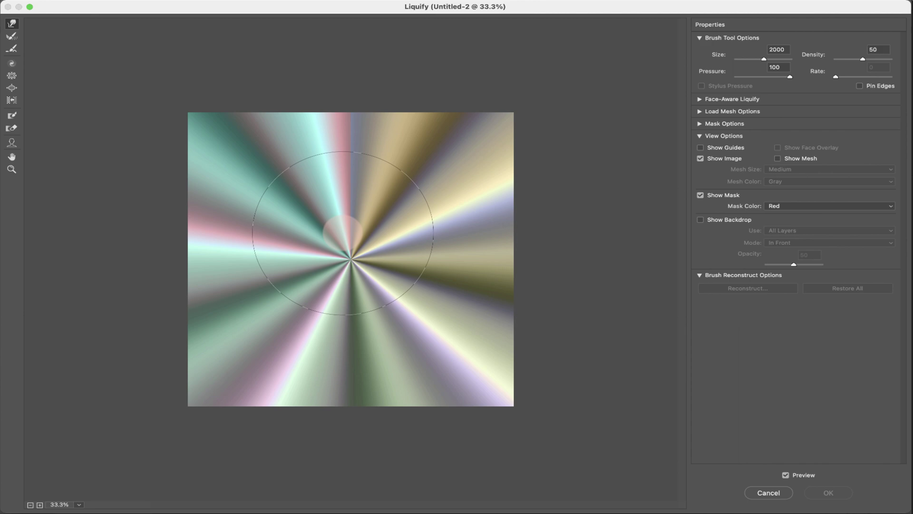
mouse_move(342, 233)
left_mouse_down()
mouse_move(385, 154)
mouse_move(521, 101)
mouse_move(528, 214)
mouse_move(485, 321)
mouse_move(357, 389)
mouse_move(235, 314)
mouse_move(385, 300)
mouse_move(363, 274)
mouse_move(286, 371)
mouse_move(343, 242)
mouse_move(236, 136)
mouse_move(257, 153)
mouse_move(165, 143)
mouse_move(207, 406)
mouse_move(318, 372)
mouse_move(371, 264)
mouse_move(178, 285)
mouse_move(210, 208)
left_mouse_up()
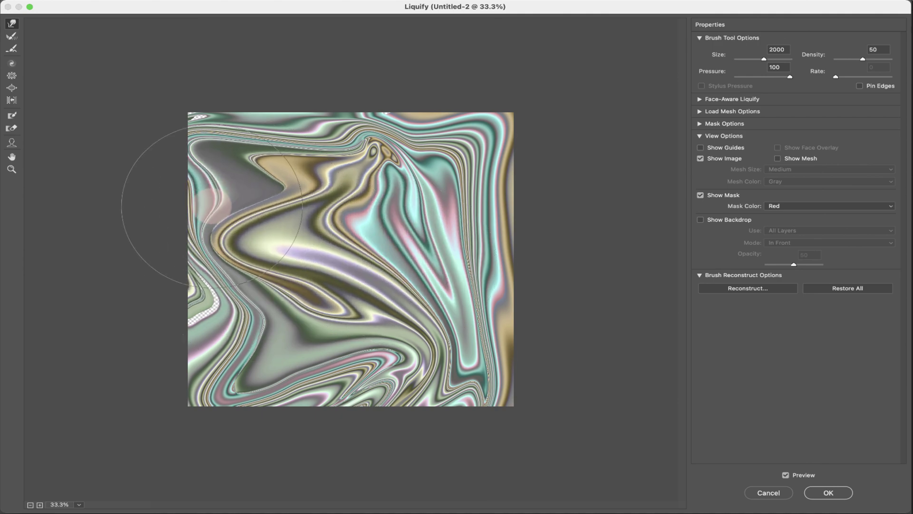
left_click(828, 492)
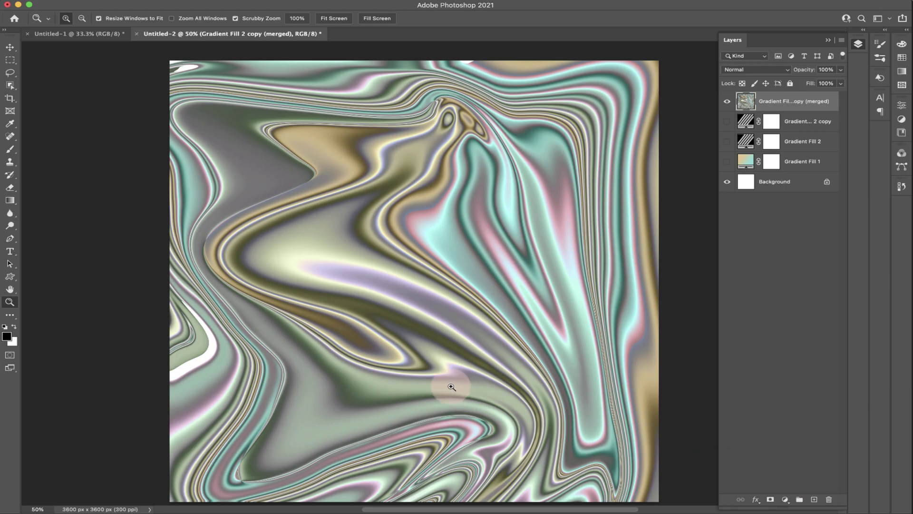
scroll(453, 378, "down", 1)
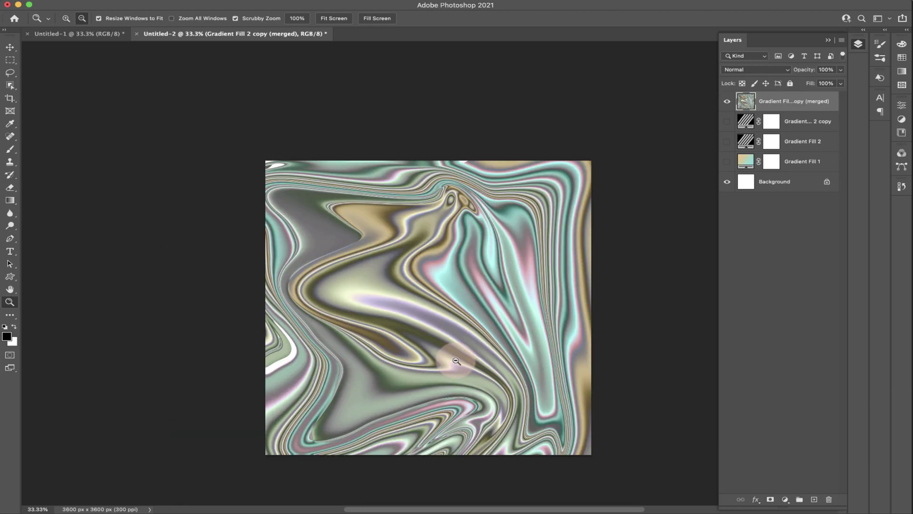
Hide the swirled layer, stamp-merge the three gradient layers, then hide the gradients again.
left_click(727, 101)
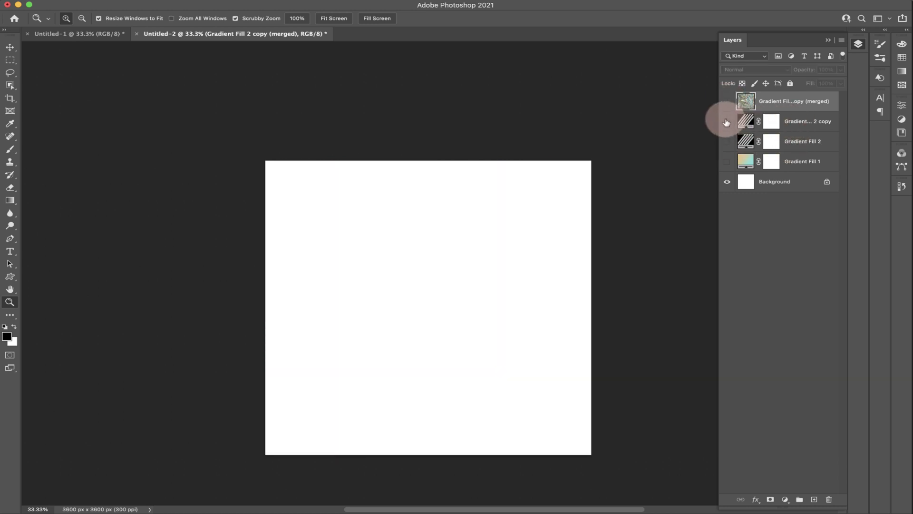
left_click_drag(727, 121, 727, 161)
left_click(798, 160)
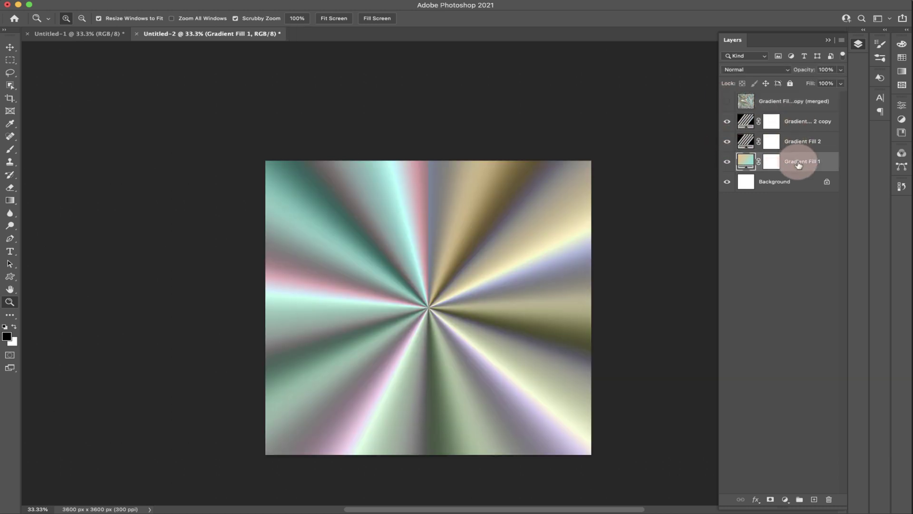
left_click(802, 123, "shift")
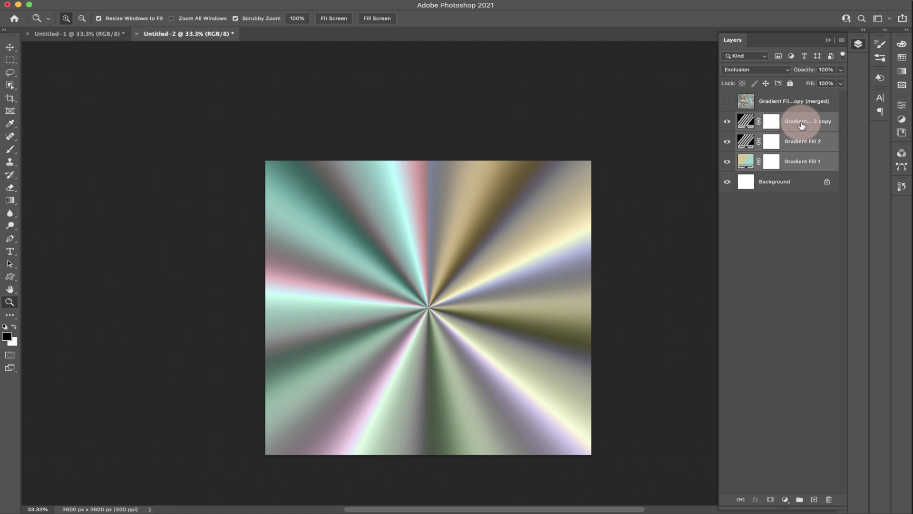
key("ctrl+alt+e")
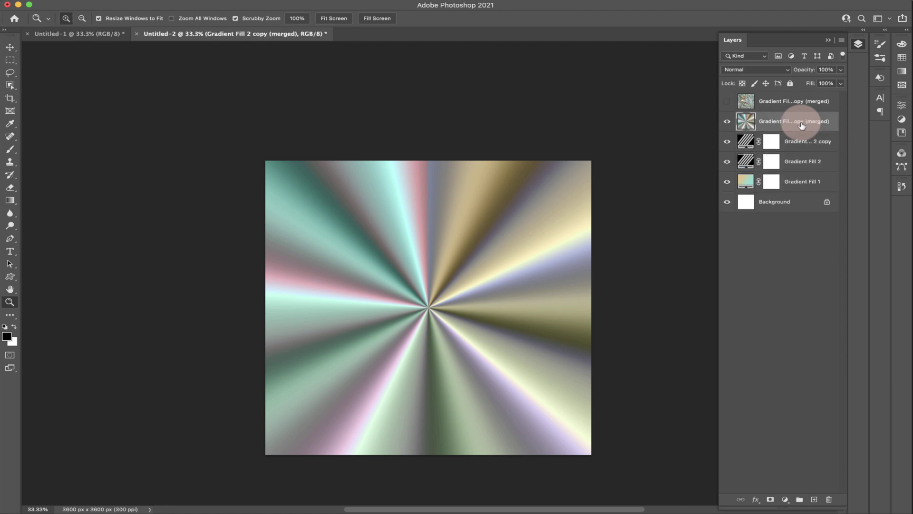
left_click(727, 121, "alt")
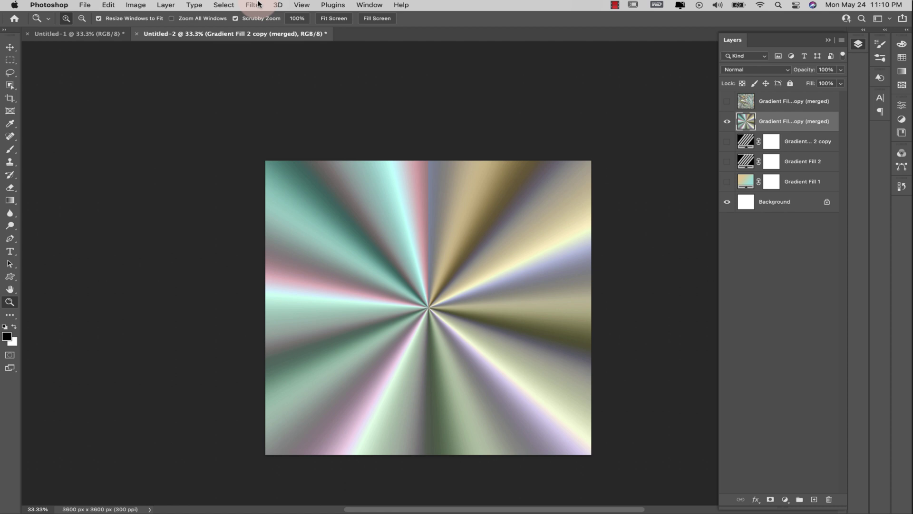
Open the Wave filter, nudge the maximum wavelength, and choose the Square wave type.
left_click(256, 6)
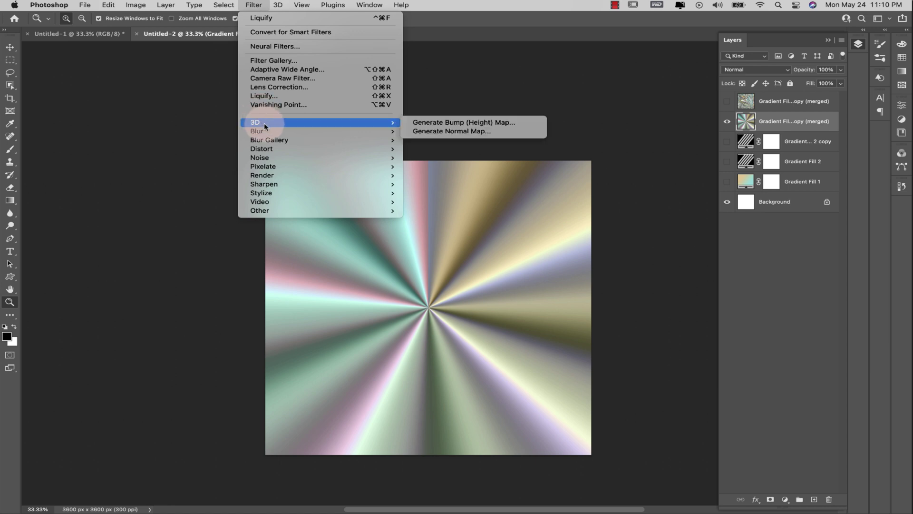
mouse_move(261, 149)
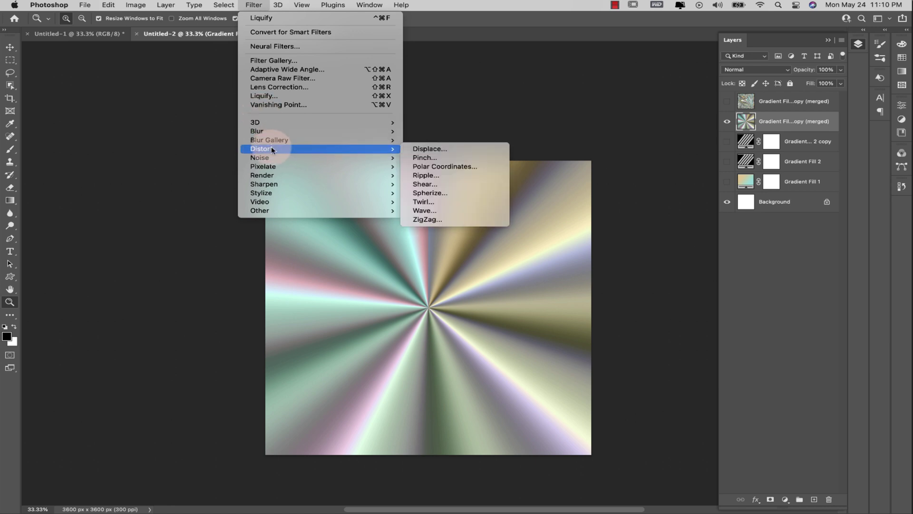
left_click(428, 210)
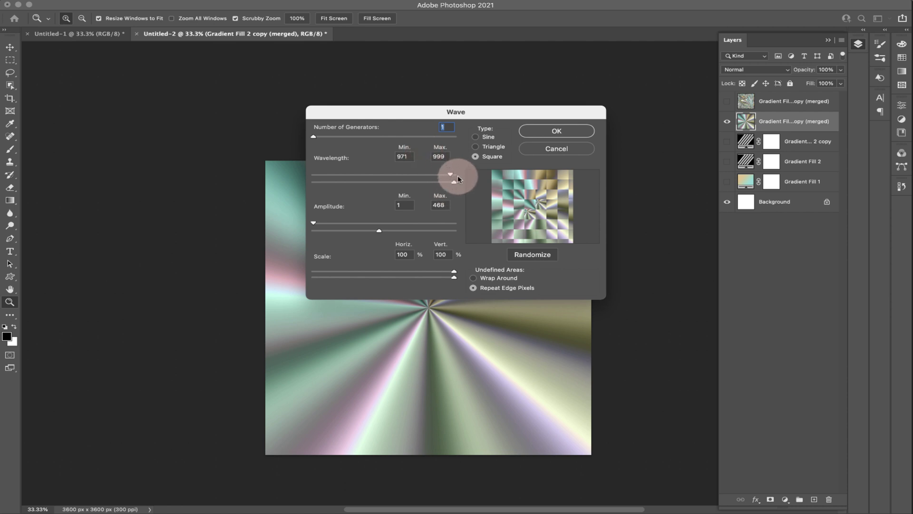
left_click_drag(453, 174, 450, 174)
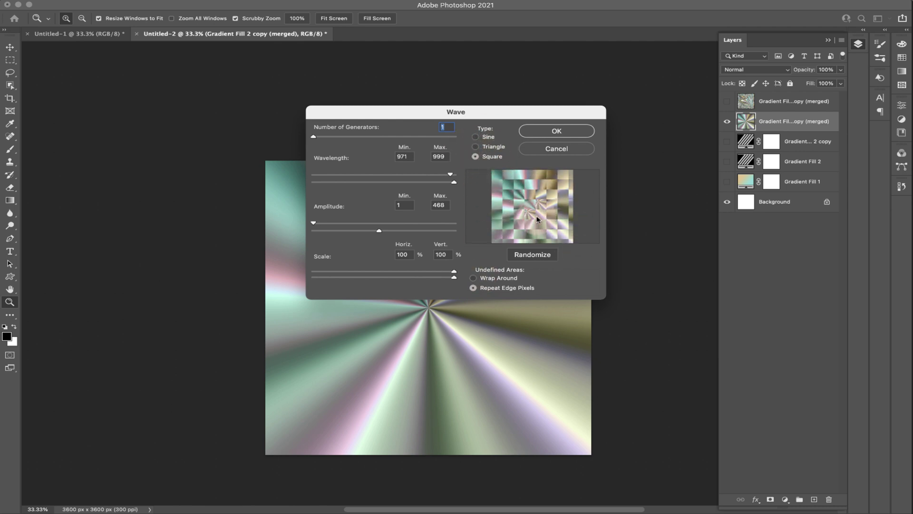
left_click(488, 146)
left_click(477, 155)
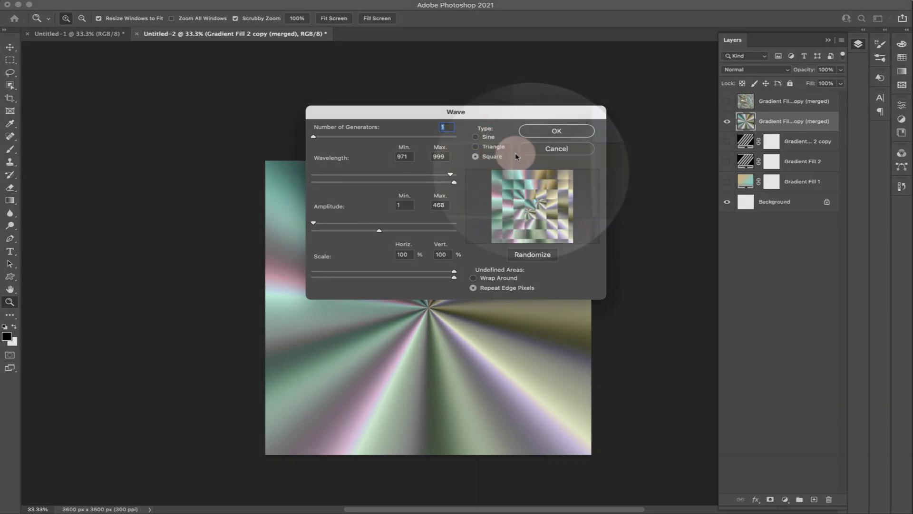